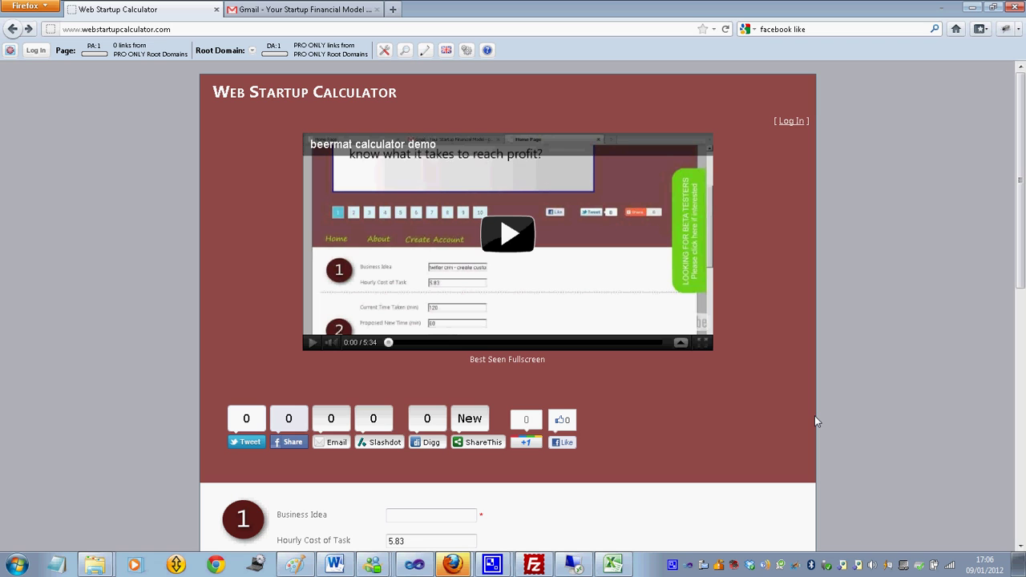
- Enter "Invoicing software" as the business idea in section 1 of the calculator form
scroll(814, 415, down, 6)
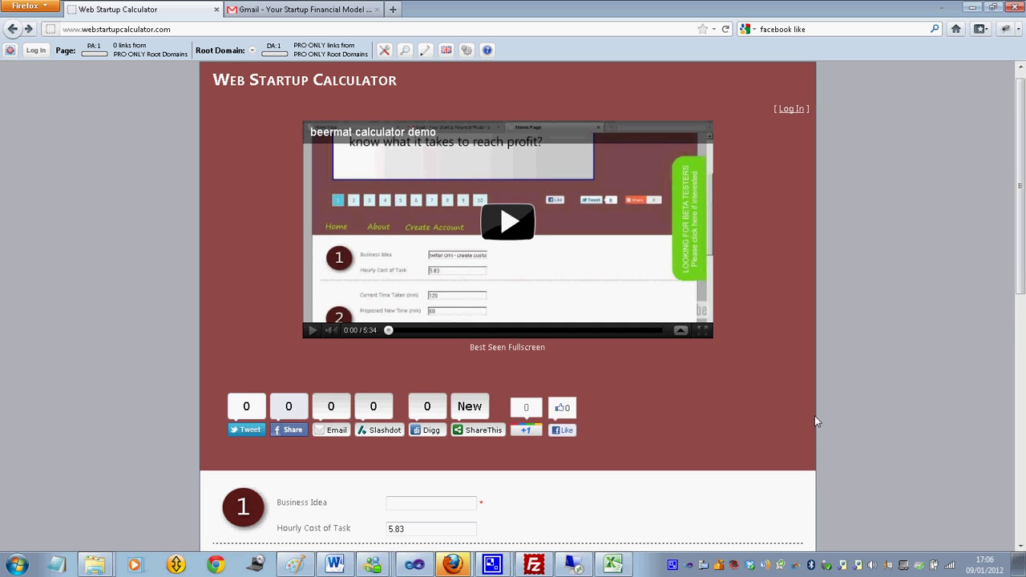
scroll(814, 418, down, 3)
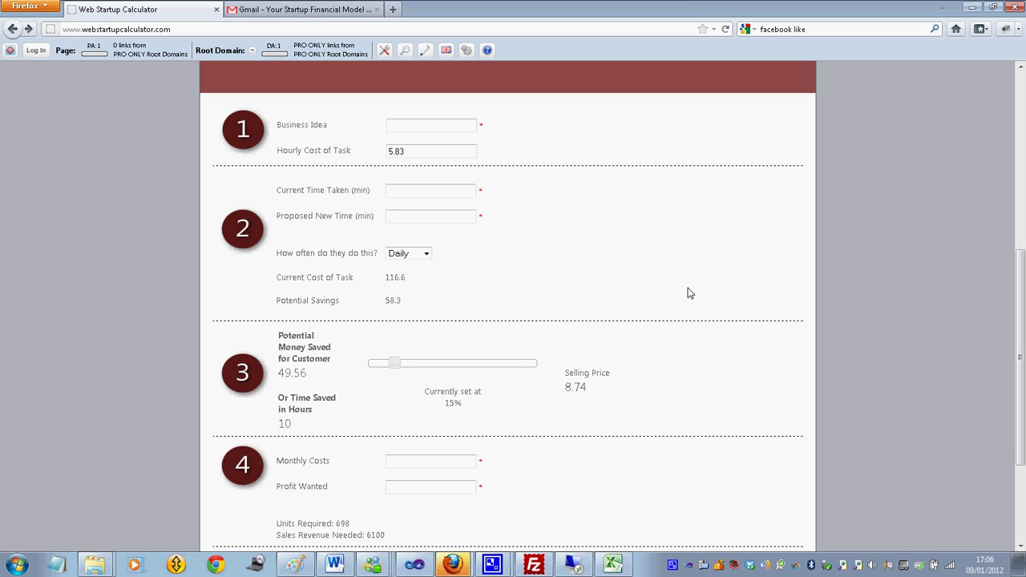
click(410, 128)
text(Invoicing)
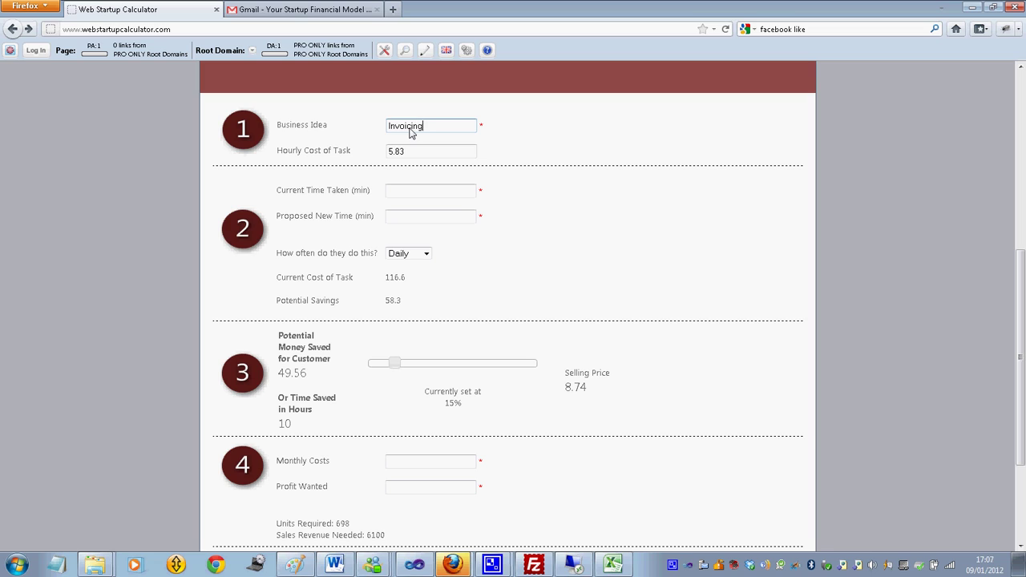
text( software)
click(414, 152)
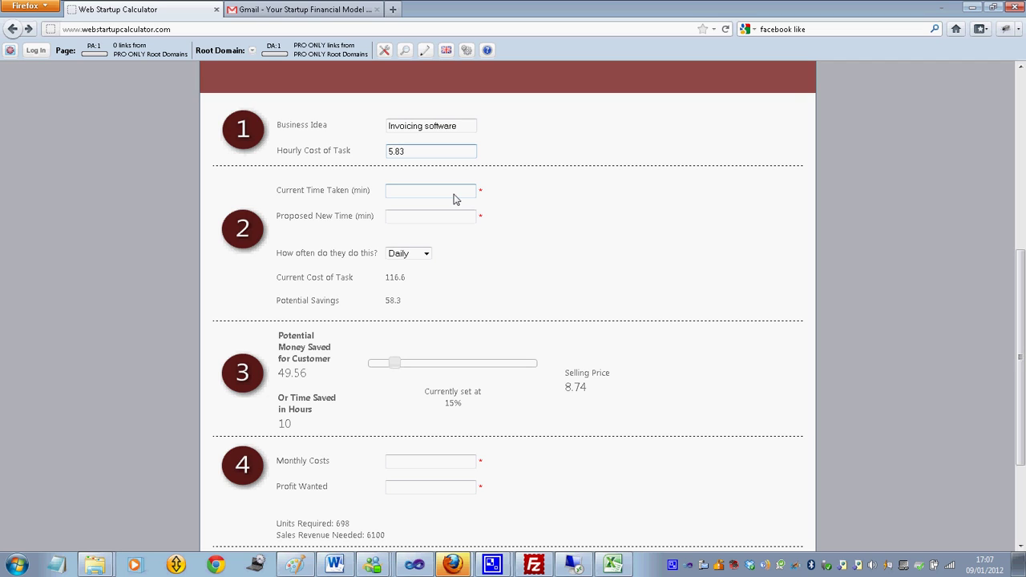
- Set the current time taken to 60 minutes and the proposed new time to 30 minutes
click(406, 193)
text(60)
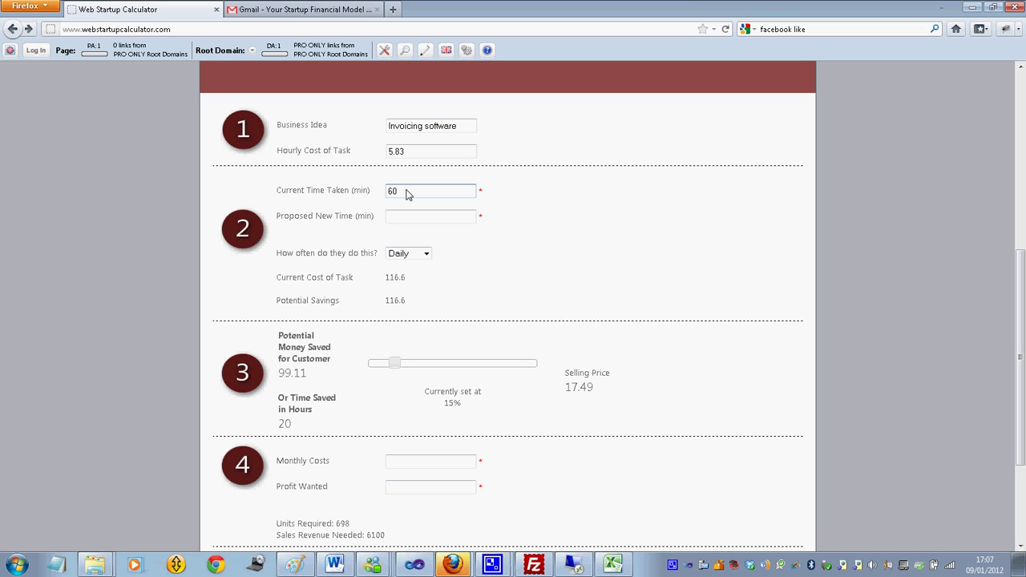
key(Tab)
text(30)
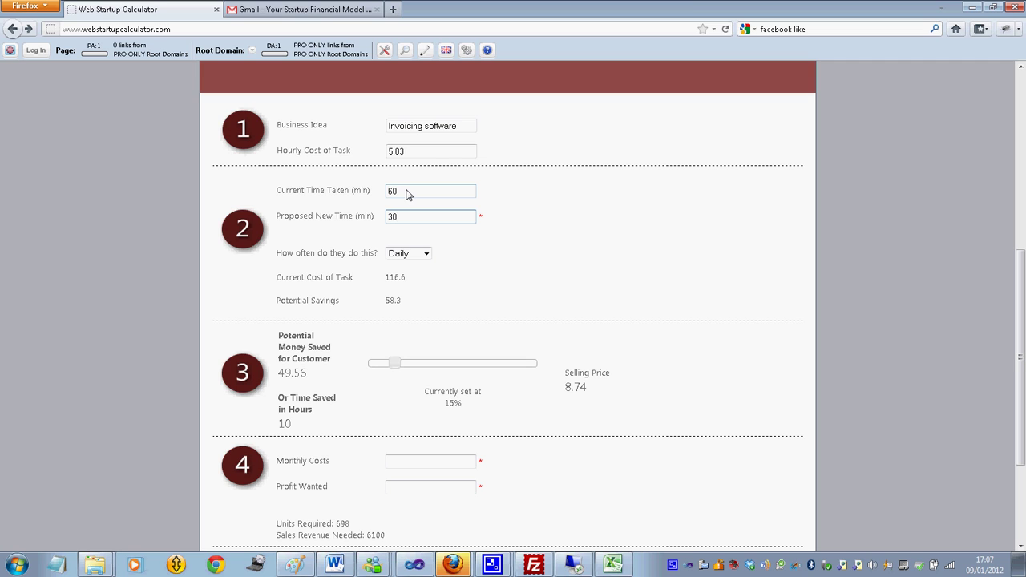
- Try Monthly as the task frequency and return it to Daily
click(426, 254)
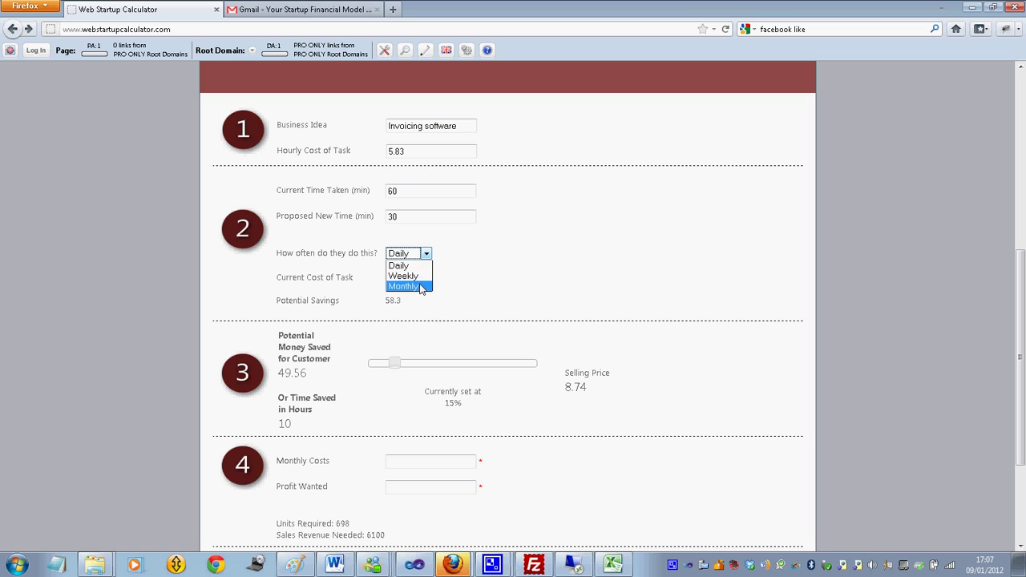
click(422, 287)
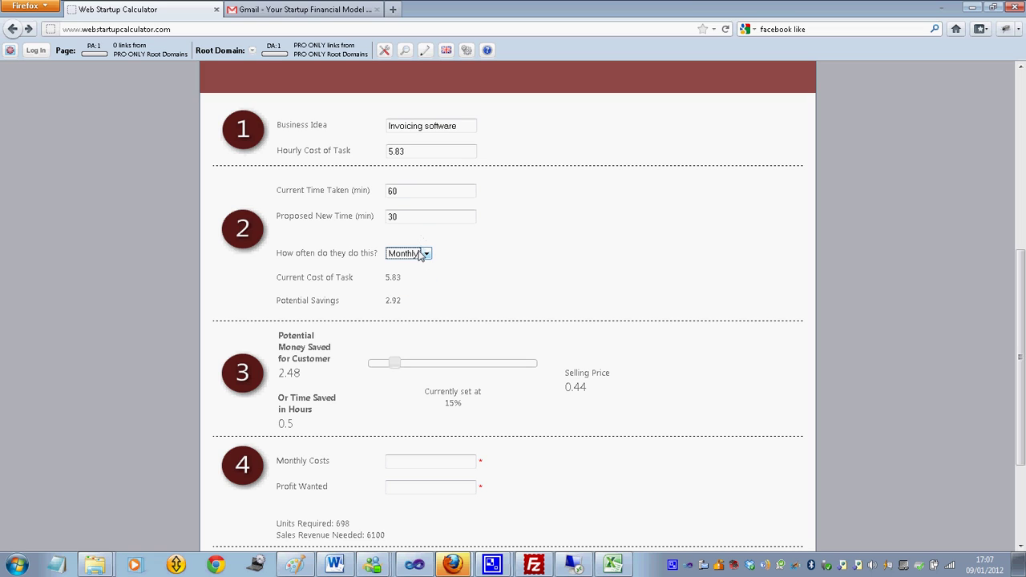
click(421, 255)
click(420, 266)
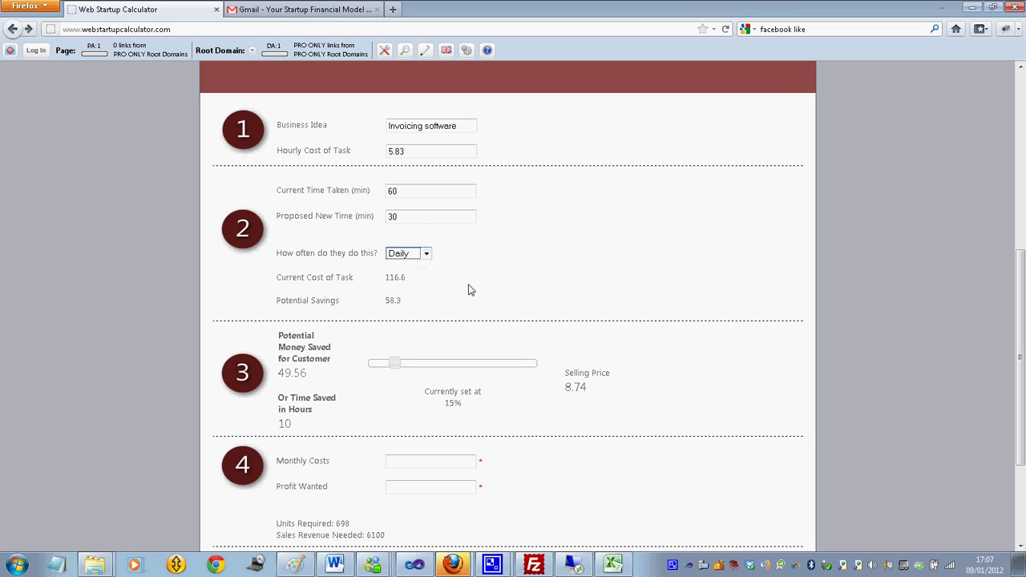
- Examine the current cost of the task and the potential savings calculated in section 2
drag(280, 278, 419, 283)
click(417, 284)
drag(281, 301, 403, 303)
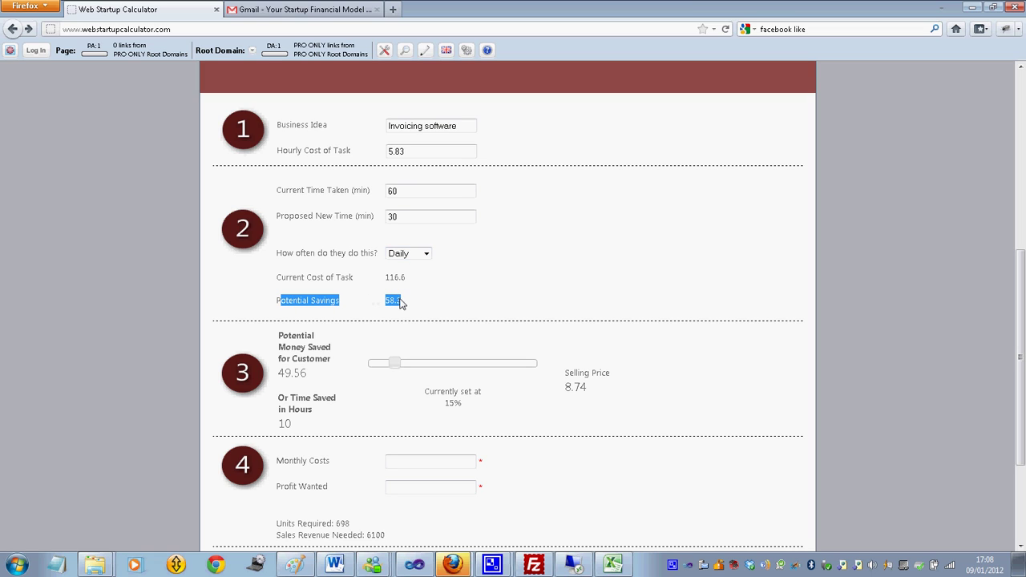
click(431, 320)
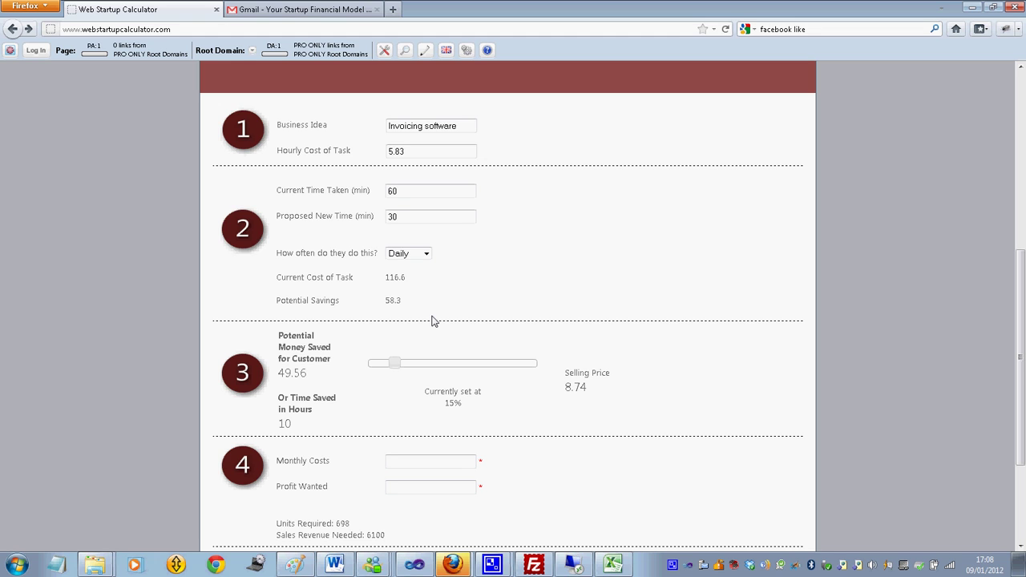
scroll(431, 321, down, 1)
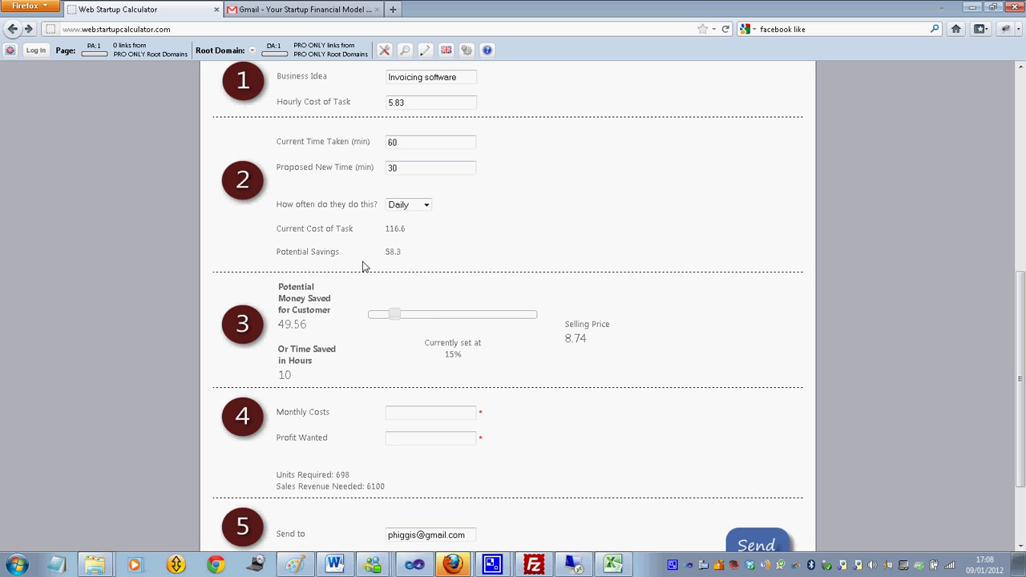
triple_click(276, 255)
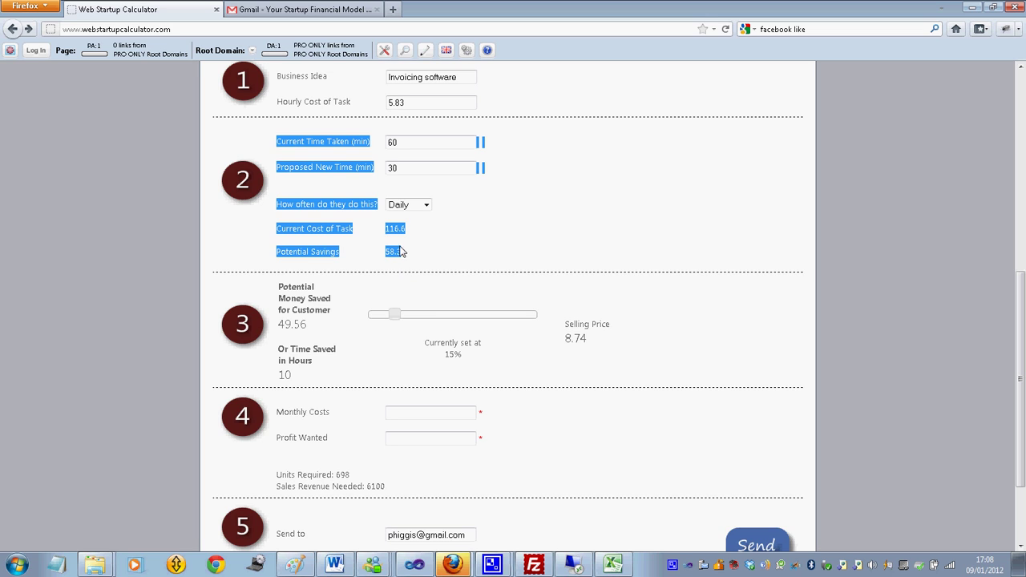
drag(401, 253, 279, 253)
click(549, 261)
- Set the pricing slider in section 3 to 50%
scroll(550, 260, down, 1)
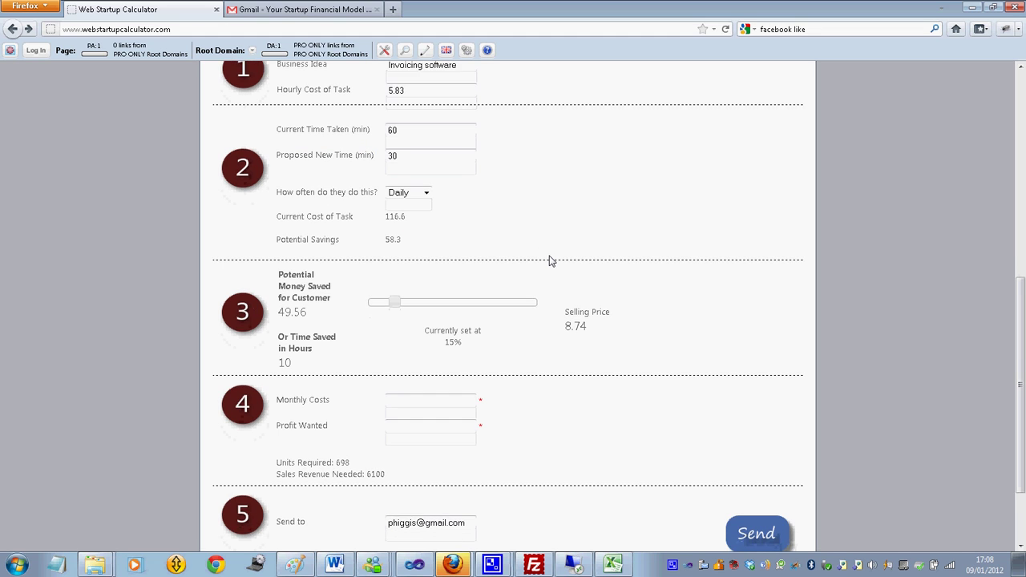
drag(401, 281, 461, 279)
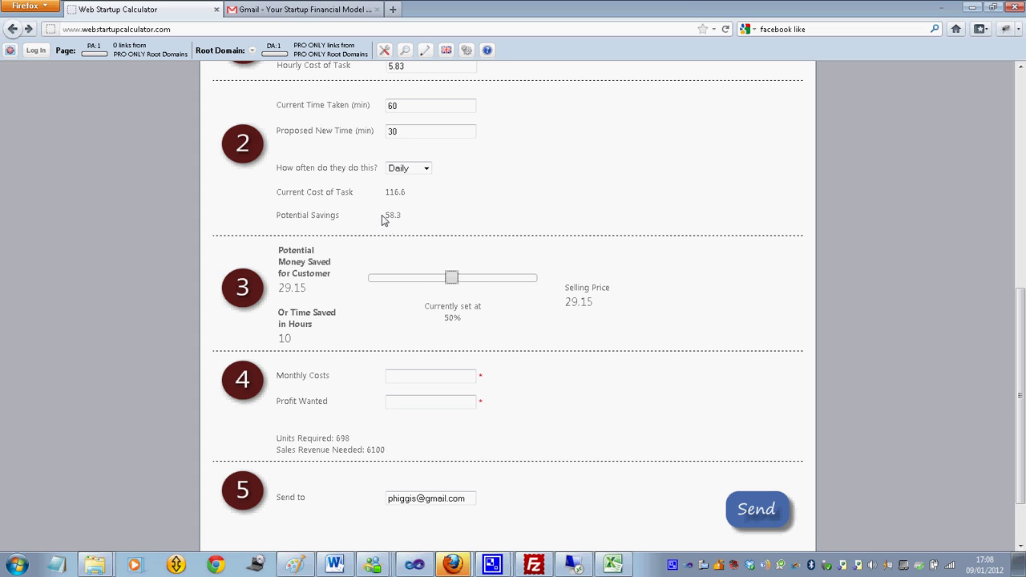
- Compare the potential savings with the customer's money saved, the selling price, the slider percentage and the time saved in hours
drag(384, 215, 400, 217)
drag(279, 250, 609, 296)
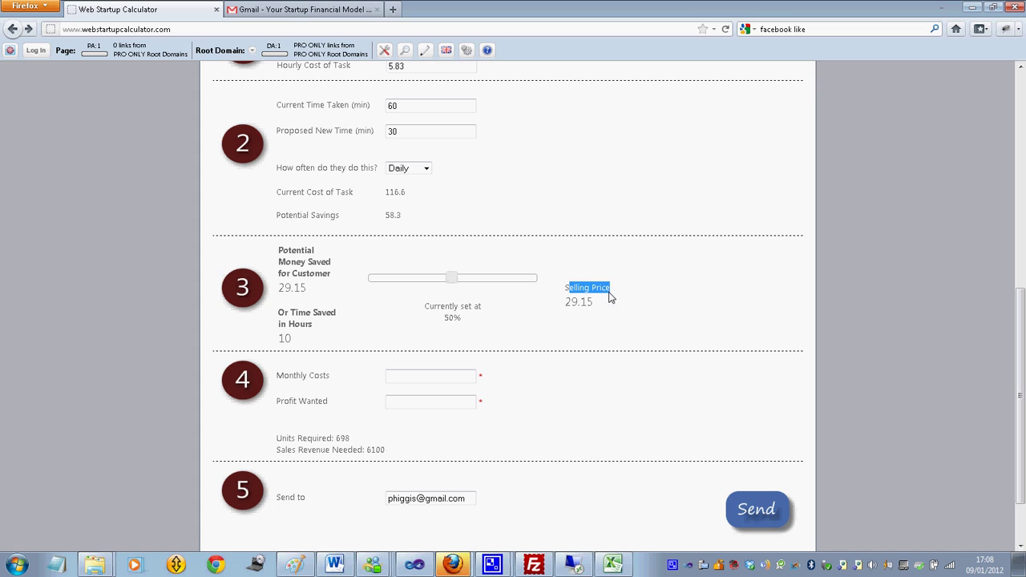
click(569, 261)
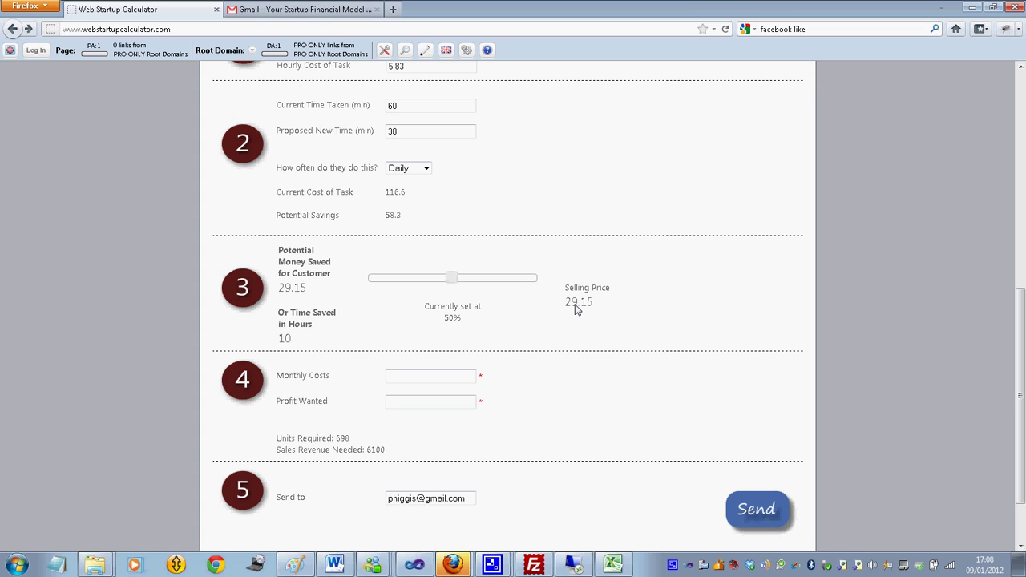
drag(566, 303, 607, 313)
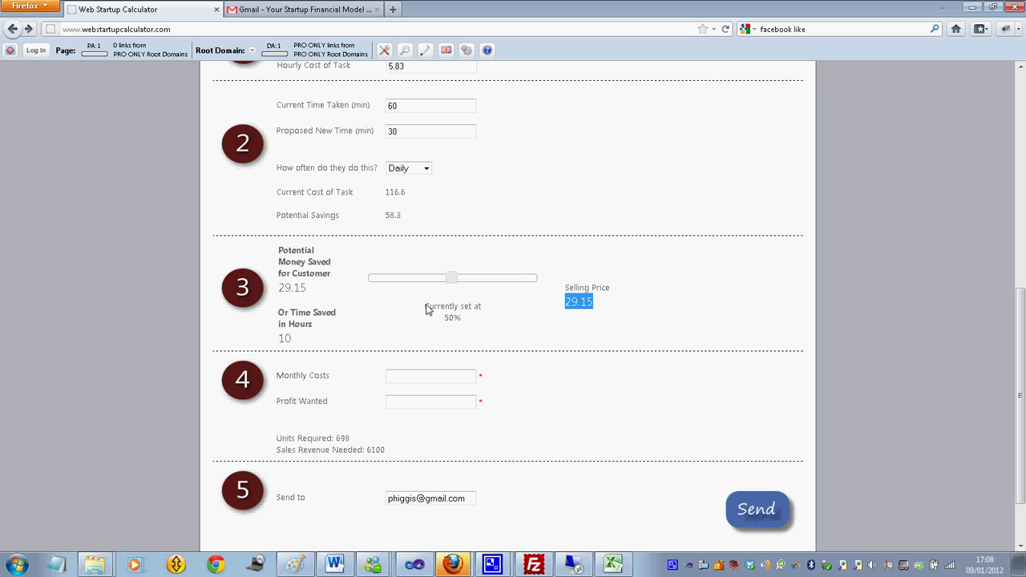
drag(426, 308, 479, 323)
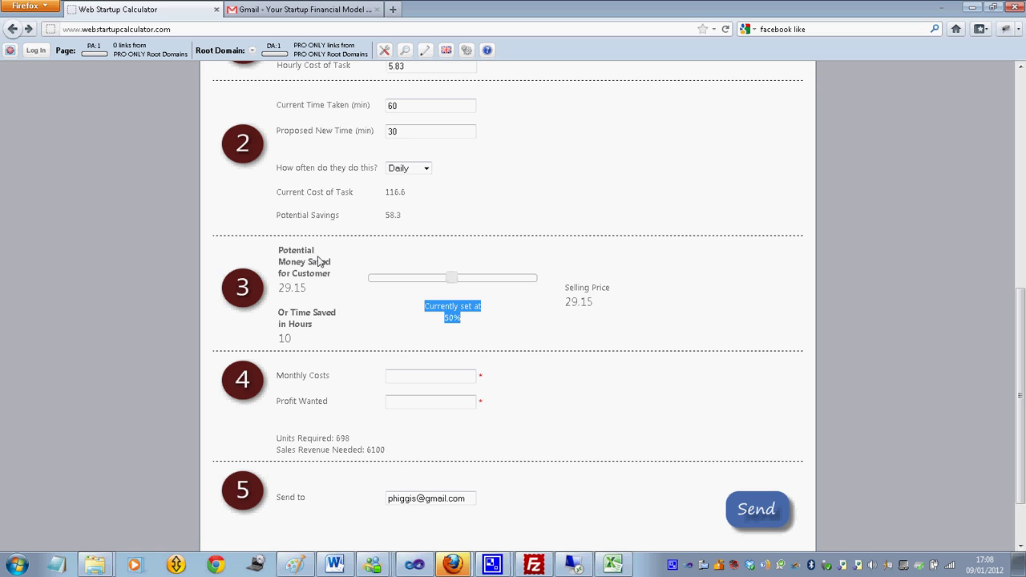
drag(314, 289, 280, 255)
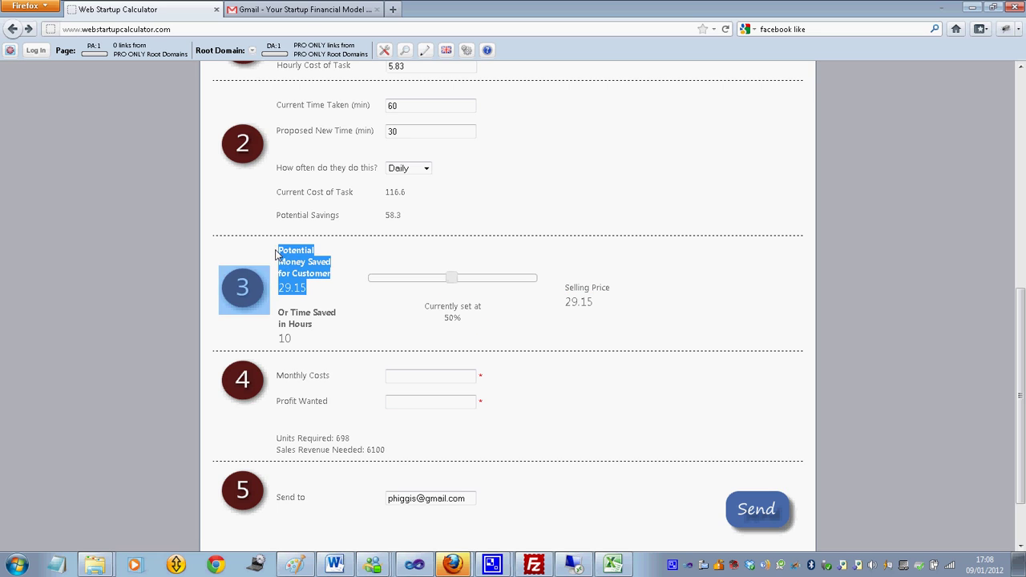
click(311, 277)
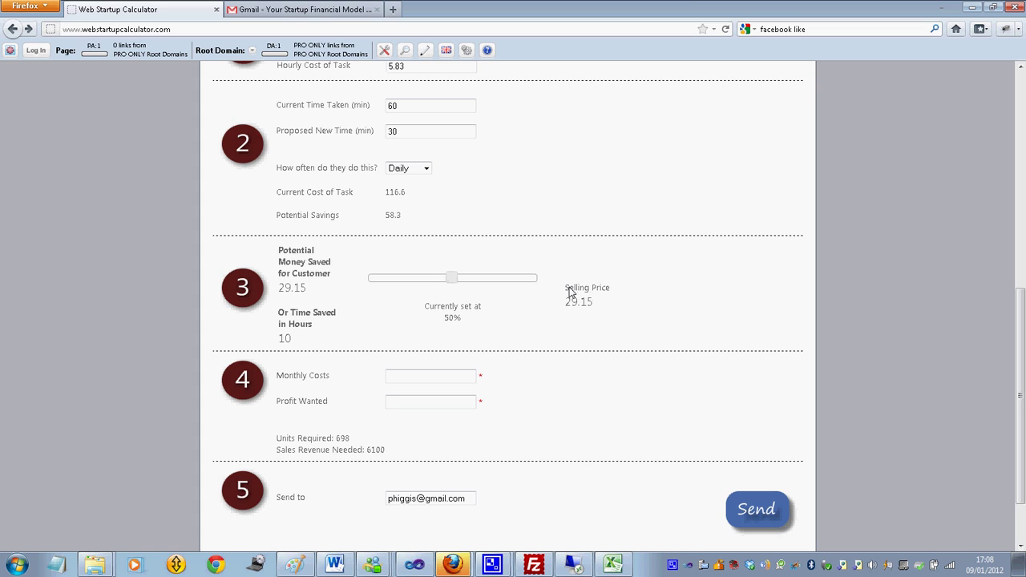
drag(568, 290, 603, 313)
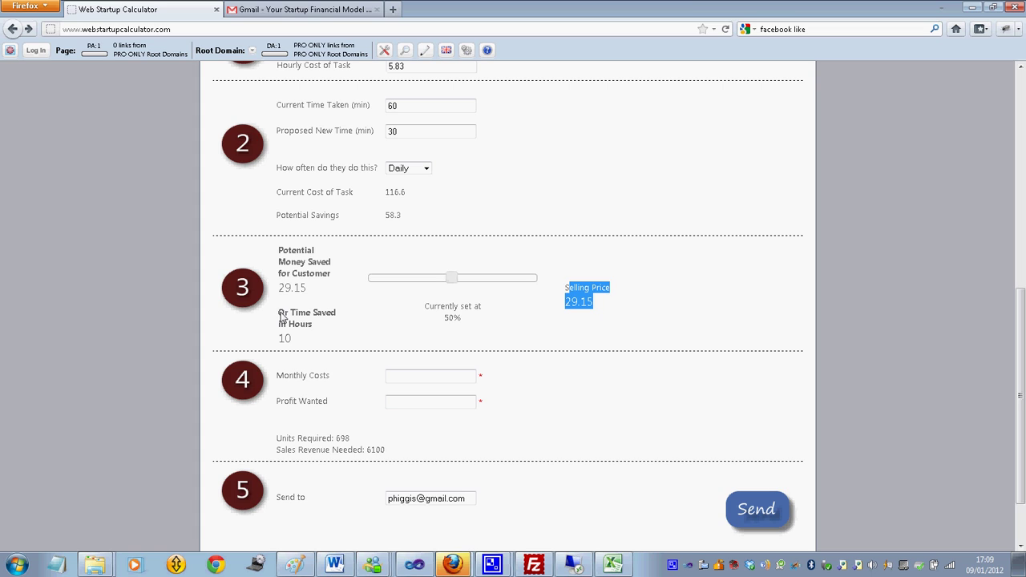
drag(279, 311, 293, 338)
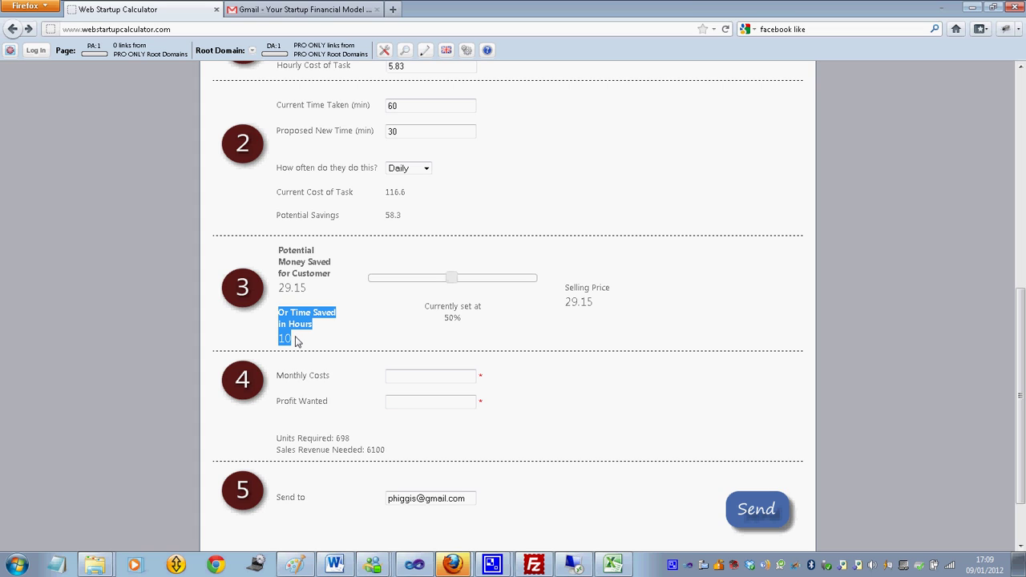
click(401, 339)
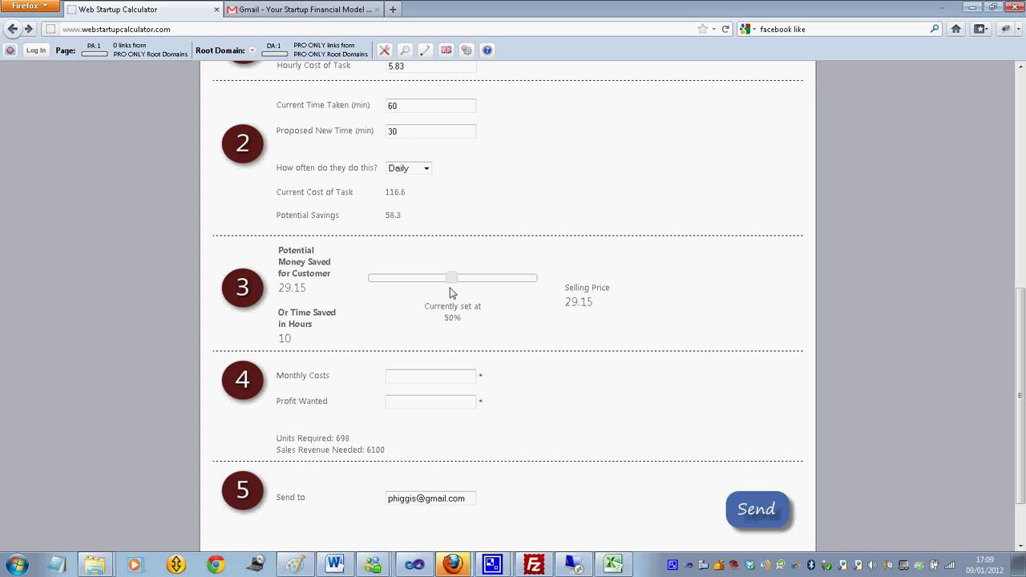
- Lower the pricing slider to 14% and check the customer's money saved and the selling price
drag(452, 282, 392, 288)
drag(281, 291, 306, 288)
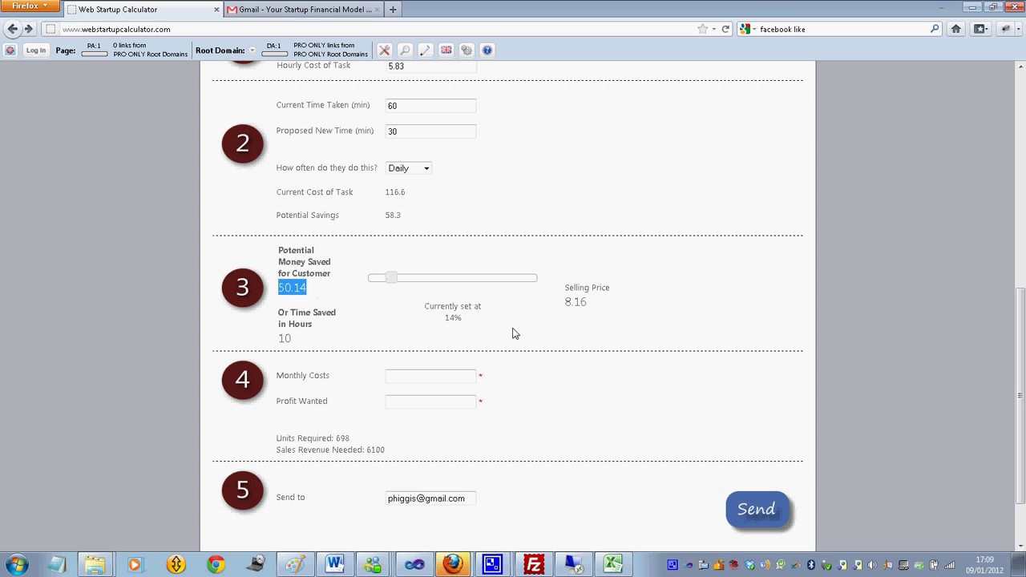
drag(566, 304, 596, 304)
- Reduce the pricing slider to 11% and review the customer's money saved and the selling price
mouse_move(391, 277)
mouse_down()
mouse_move(402, 277)
mouse_move(388, 278)
mouse_up()
drag(286, 255, 316, 289)
drag(574, 294, 574, 307)
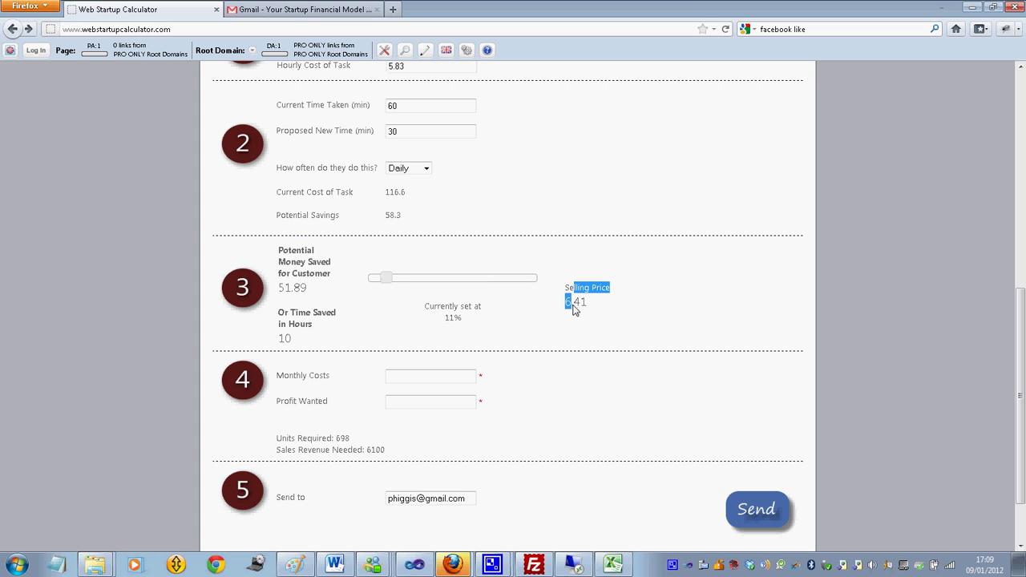
- Enter monthly costs of 1500 and a wanted profit of 5000 in section 4
click(446, 379)
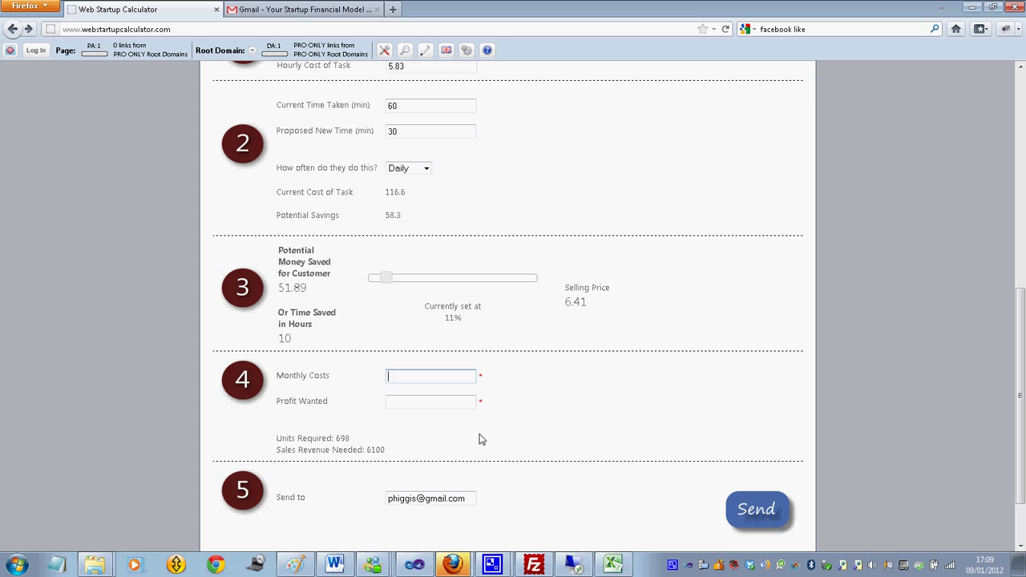
text(1500)
key(Tab)
text(5000)
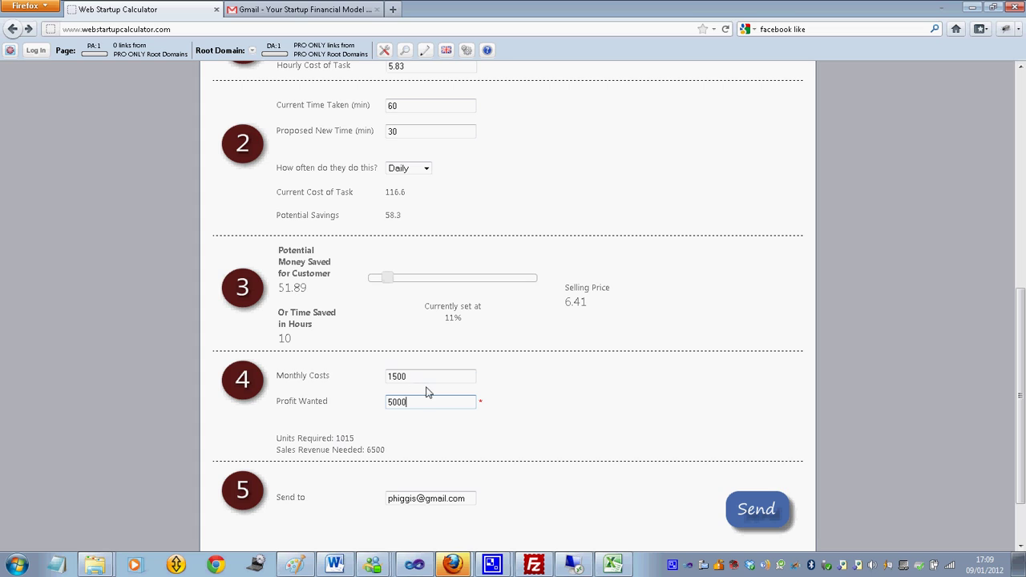
key(BackSpace)
text(0)
- Examine the units required and the sales revenue needed, and compare them with the selling price
drag(277, 438, 358, 439)
click(359, 437)
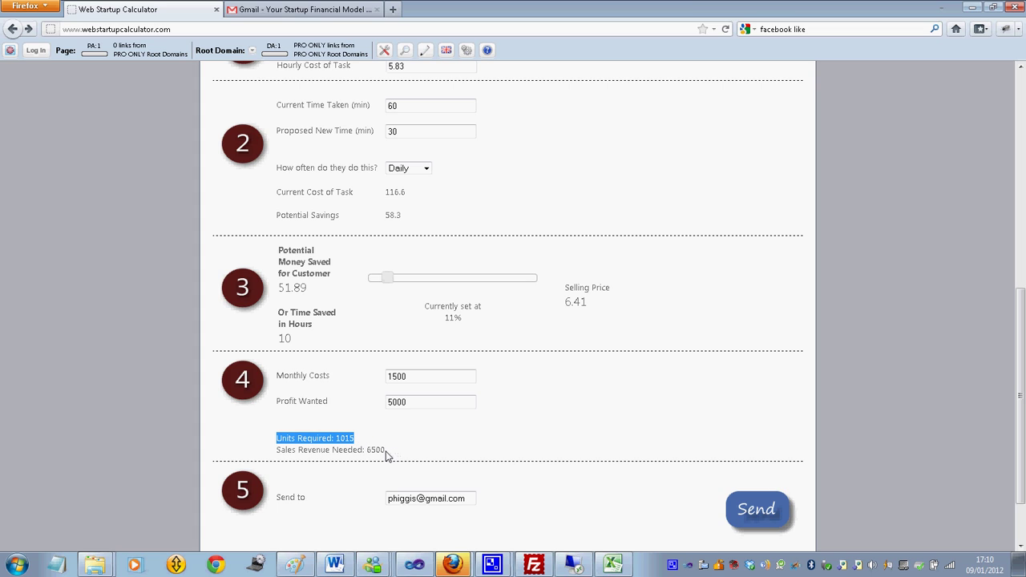
click(388, 455)
drag(386, 454, 276, 460)
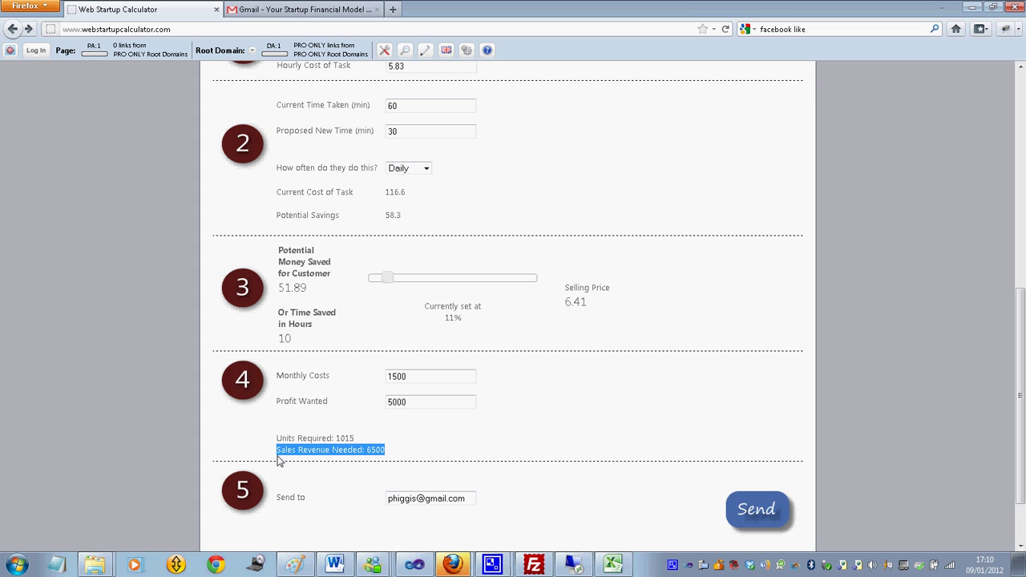
click(496, 453)
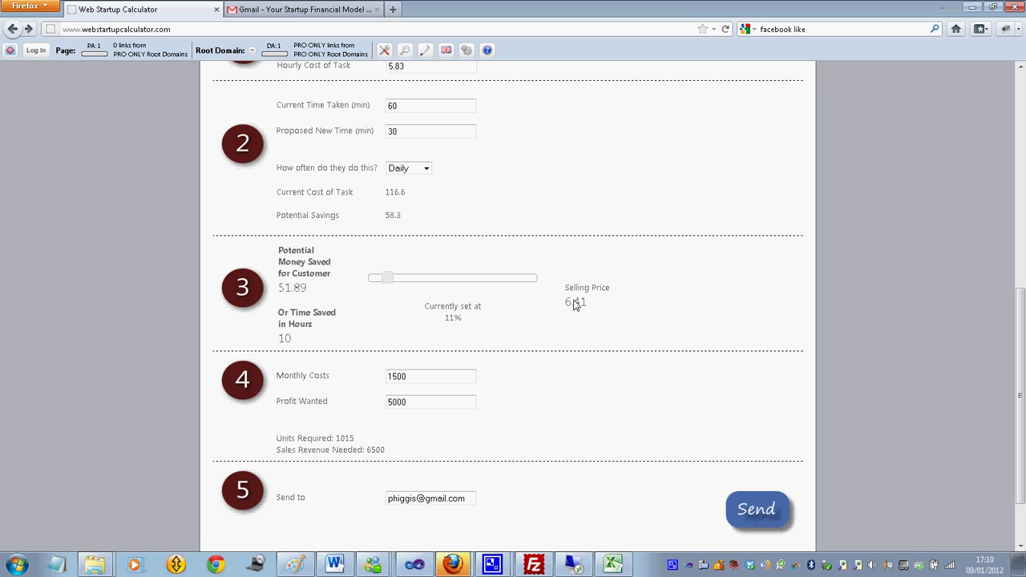
drag(571, 304, 593, 303)
- Try the pricing slider at 51% and 63%, checking the units required, and leave it at 49%
drag(387, 277, 453, 276)
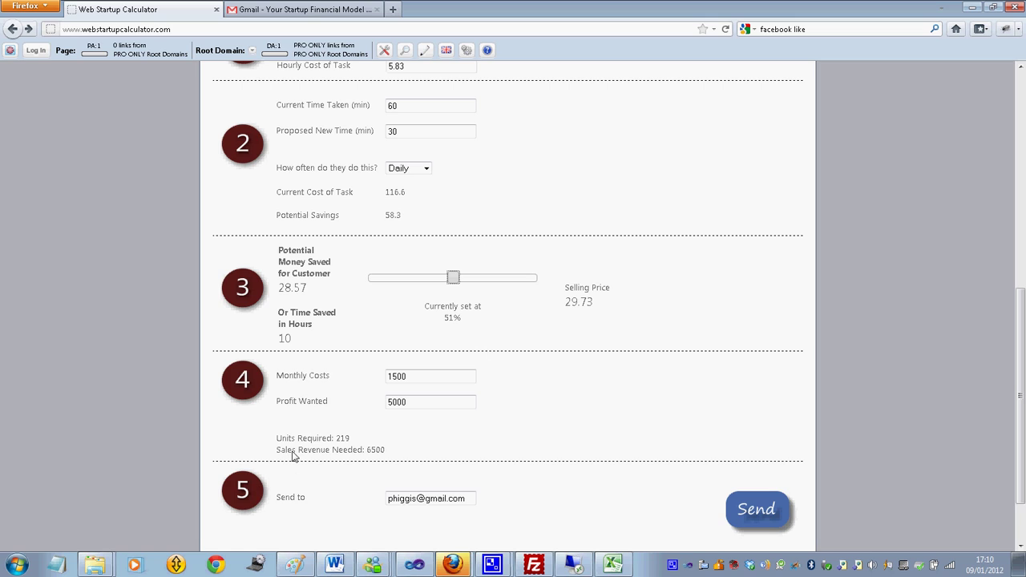
drag(275, 436, 363, 435)
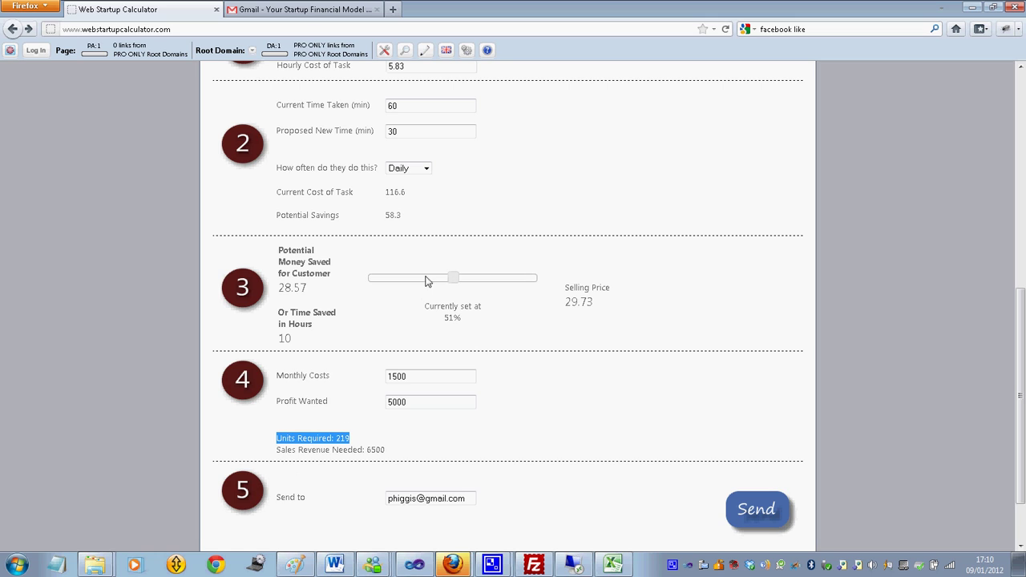
drag(451, 283, 478, 278)
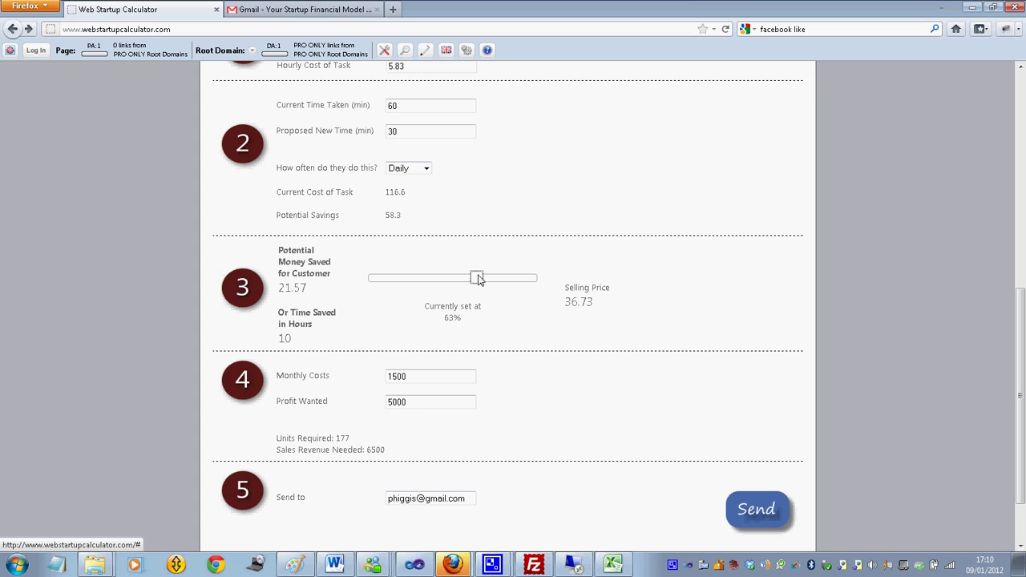
drag(478, 278, 451, 285)
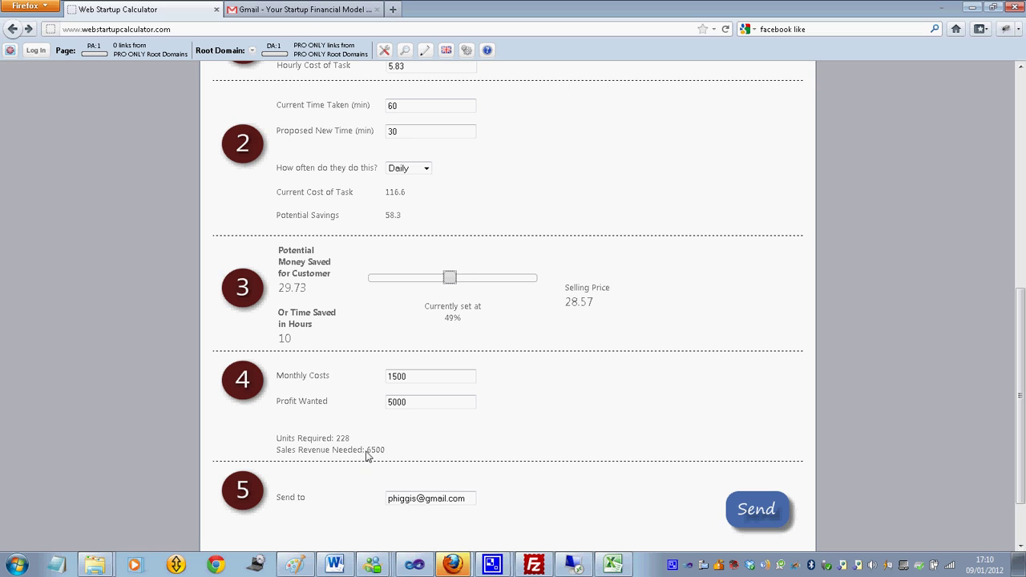
- Review the sales revenue needed and send the financial breakdown to the e-mail address in section 5
drag(366, 454, 397, 462)
click(393, 461)
click(371, 442)
click(391, 501)
drag(391, 500, 497, 491)
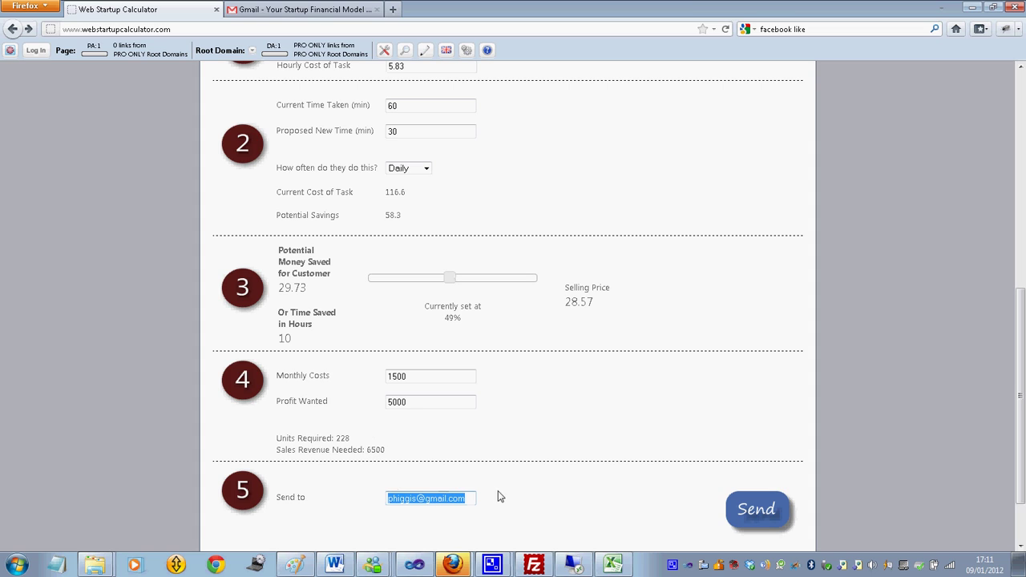
click(776, 511)
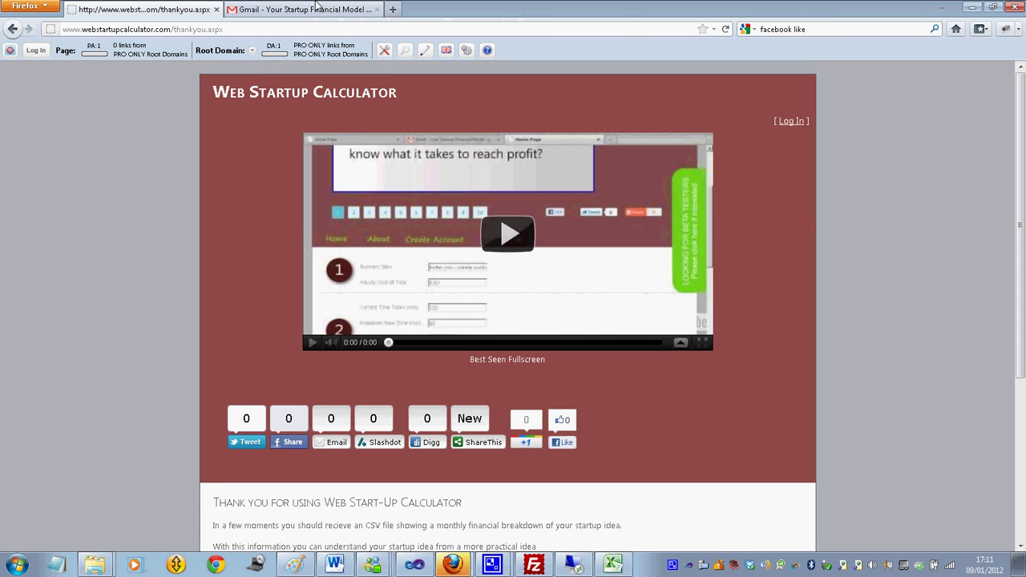
- Switch to Gmail and read the calculator's message about the attached CSV file and the adjustment link
click(317, 9)
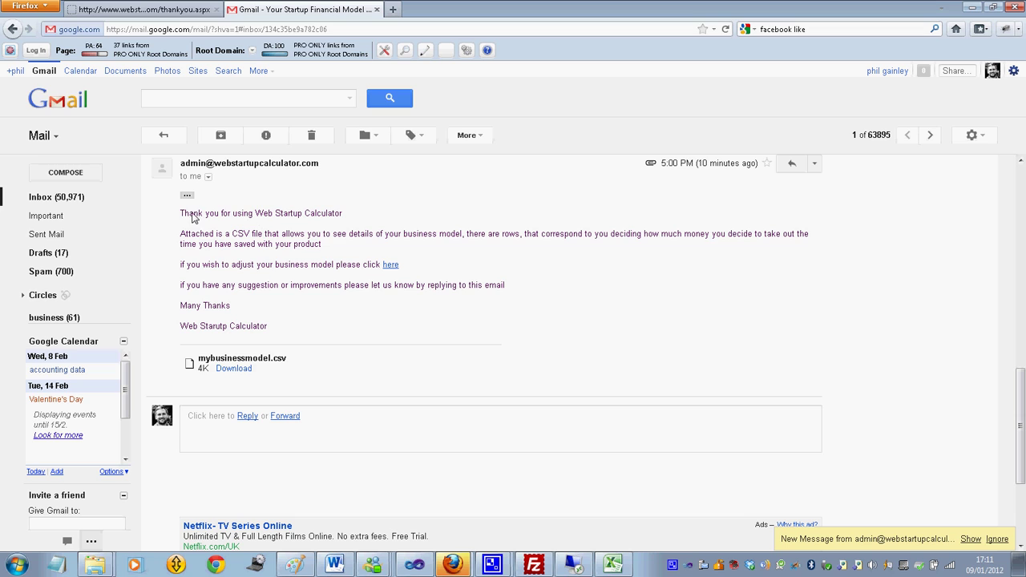
drag(189, 213, 352, 303)
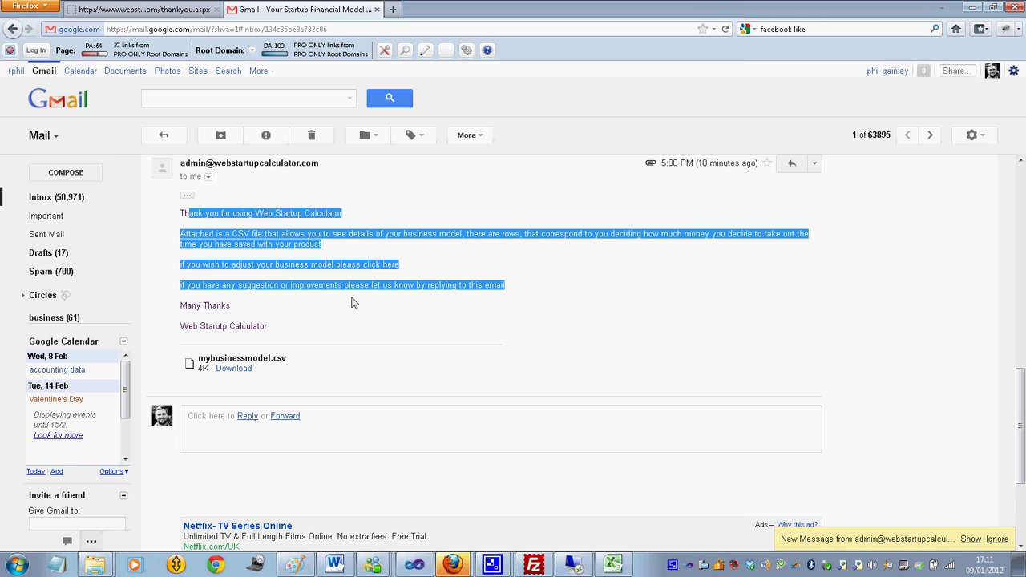
click(335, 264)
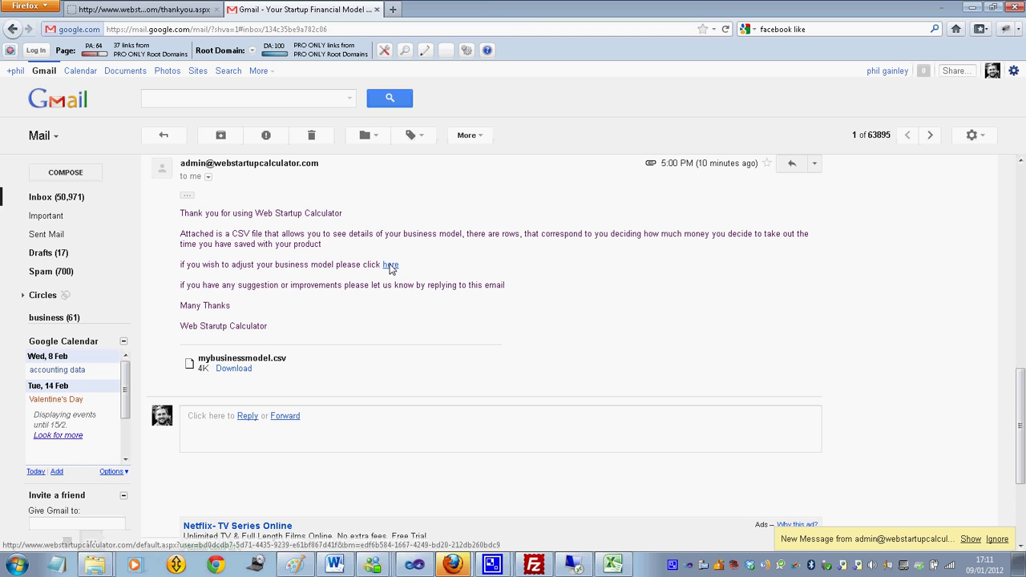
- Open the message's business model adjustment link in a new tab, review the saved calculator values and close that tab
right_click(390, 265)
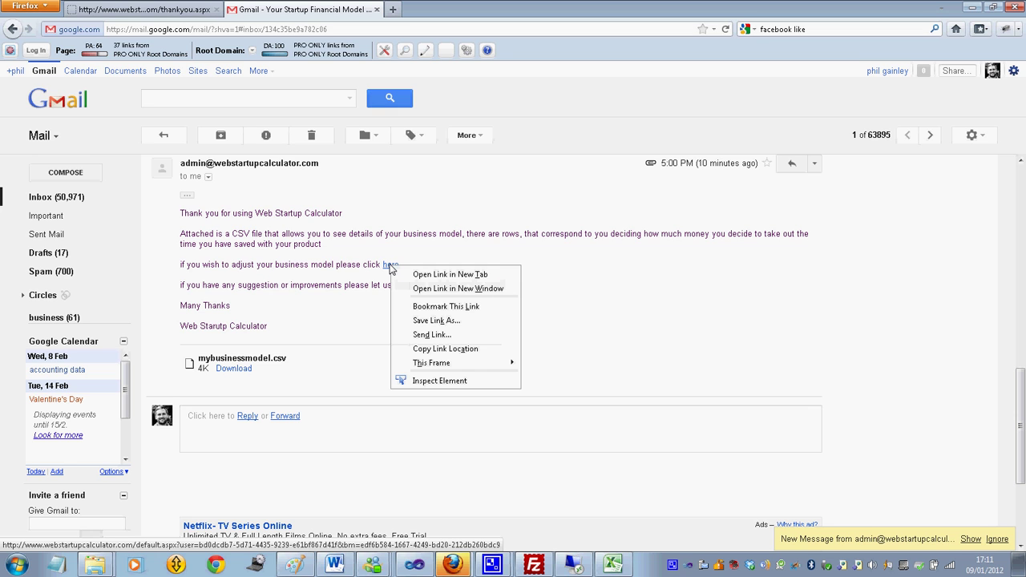
click(411, 273)
click(429, 10)
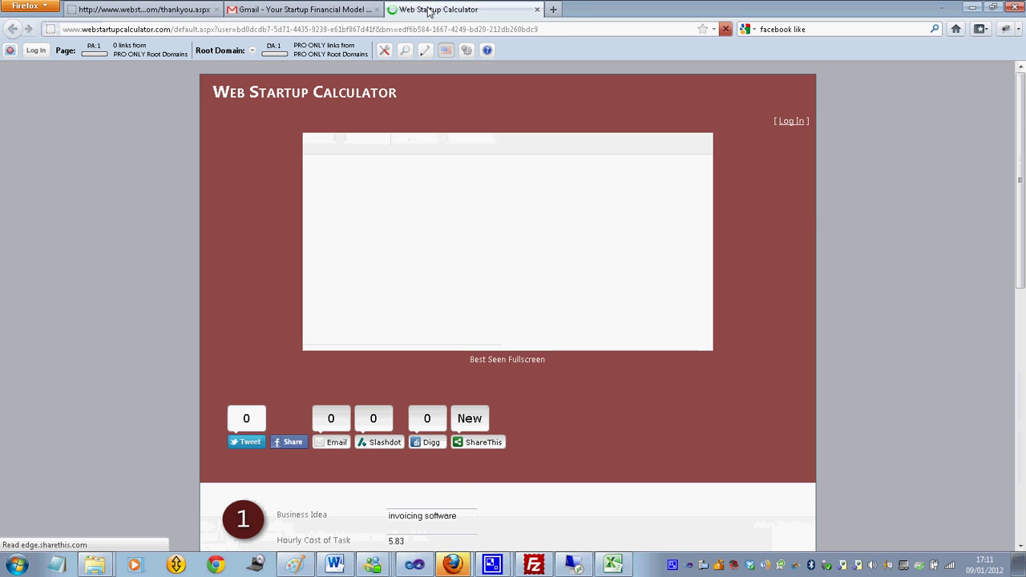
scroll(491, 72, down, 5)
scroll(492, 77, down, 5)
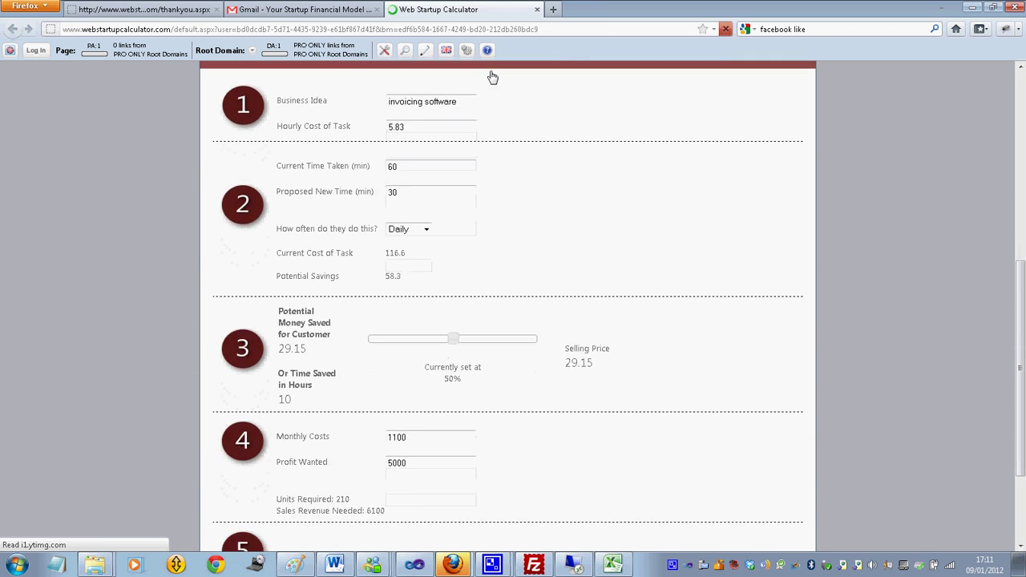
scroll(492, 77, down, 3)
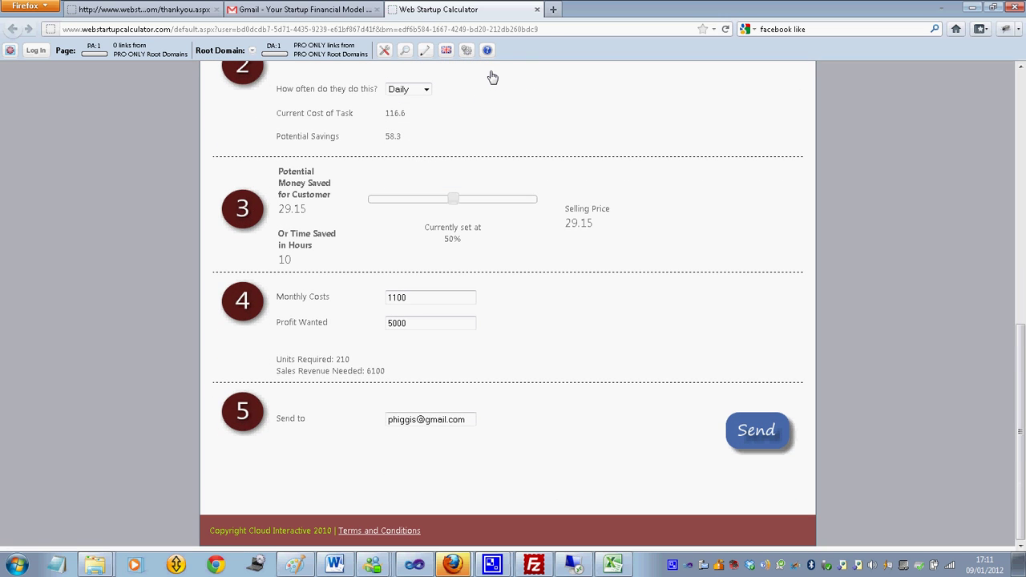
click(537, 9)
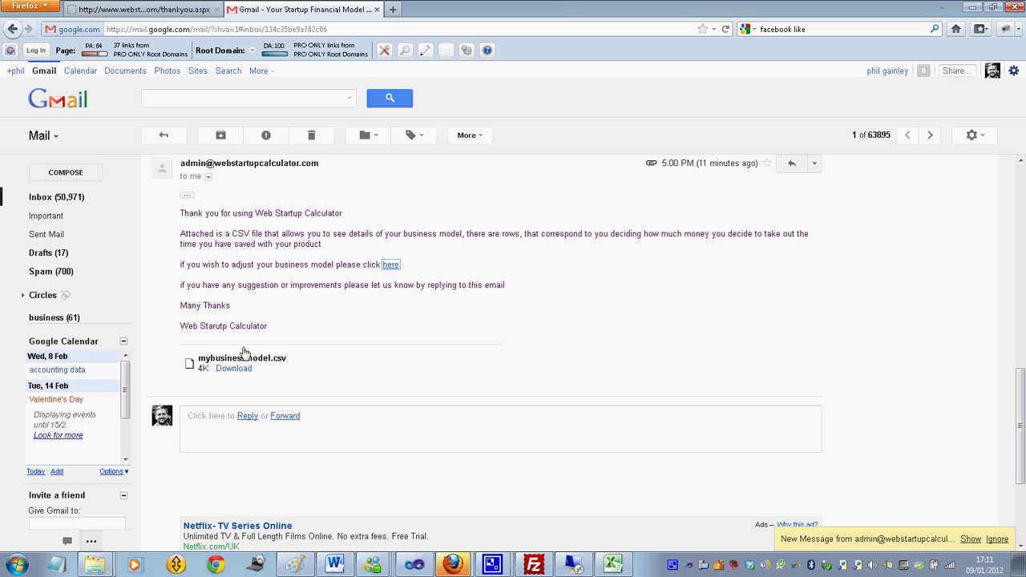
- Switch to the mybusinessmodel-2.csv file in Excel and auto-fit the widths of columns A to H
drag(206, 360, 263, 377)
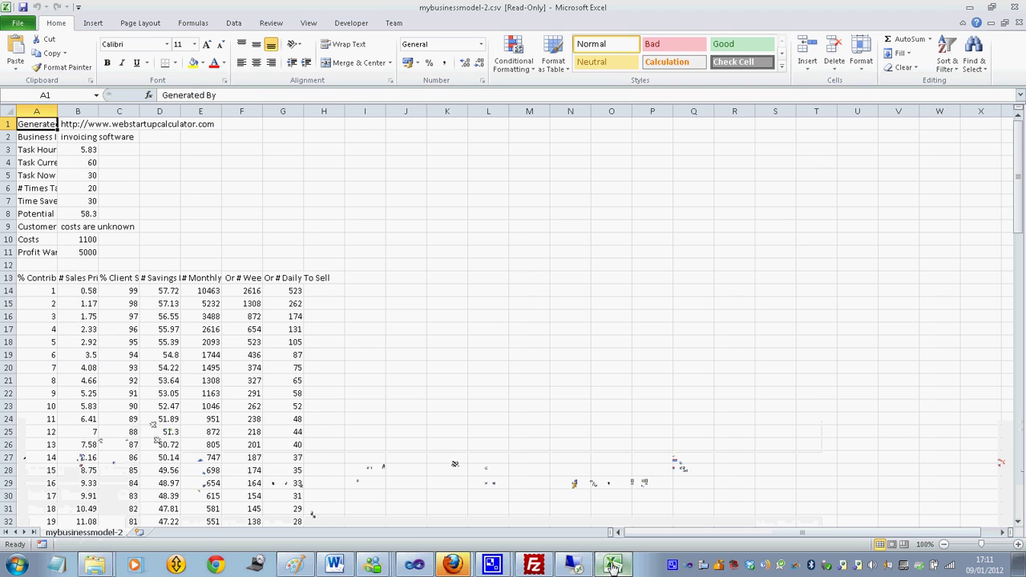
drag(36, 111, 305, 116)
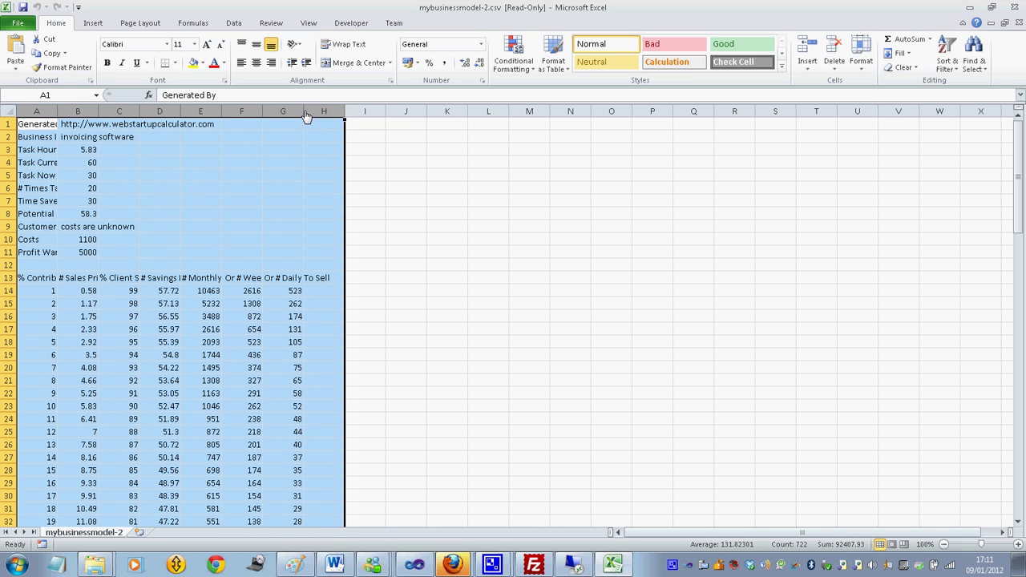
double_click(306, 114)
click(346, 213)
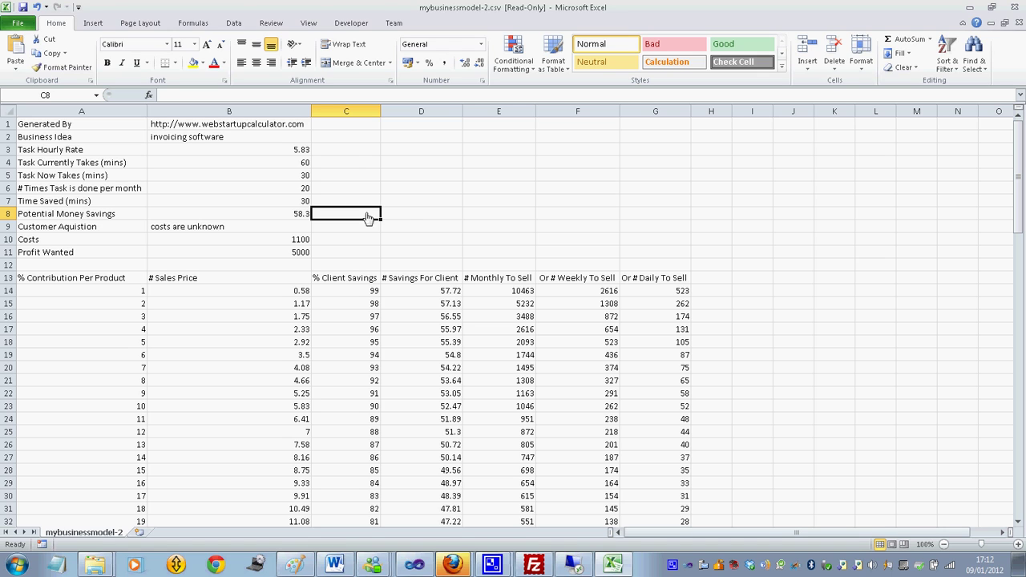
- Examine the breakdown's first row, from the contribution percentage and sales price to the monthly number to sell
click(498, 292)
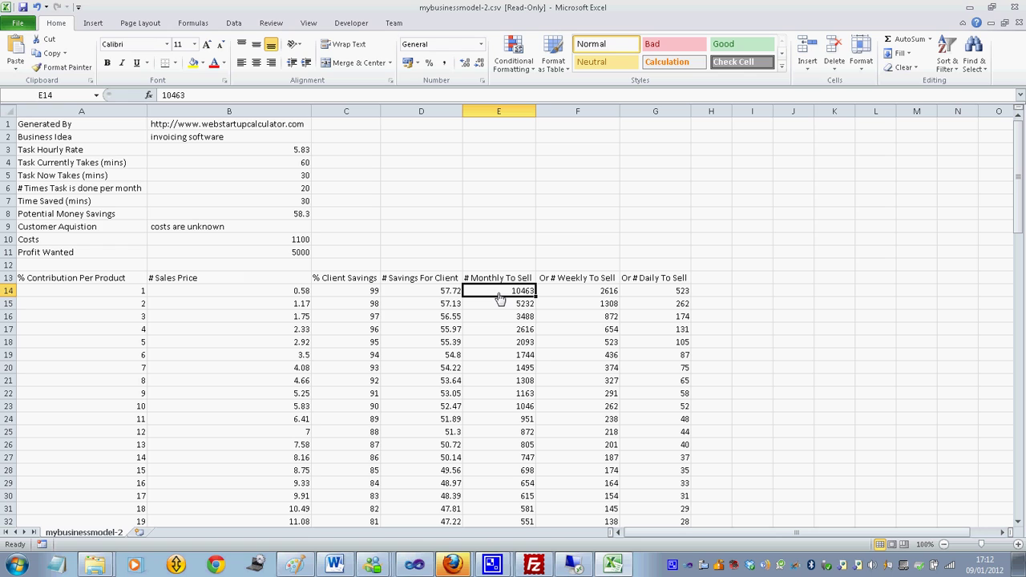
key(Left)
key(Left)
key(Left)
key(Left)
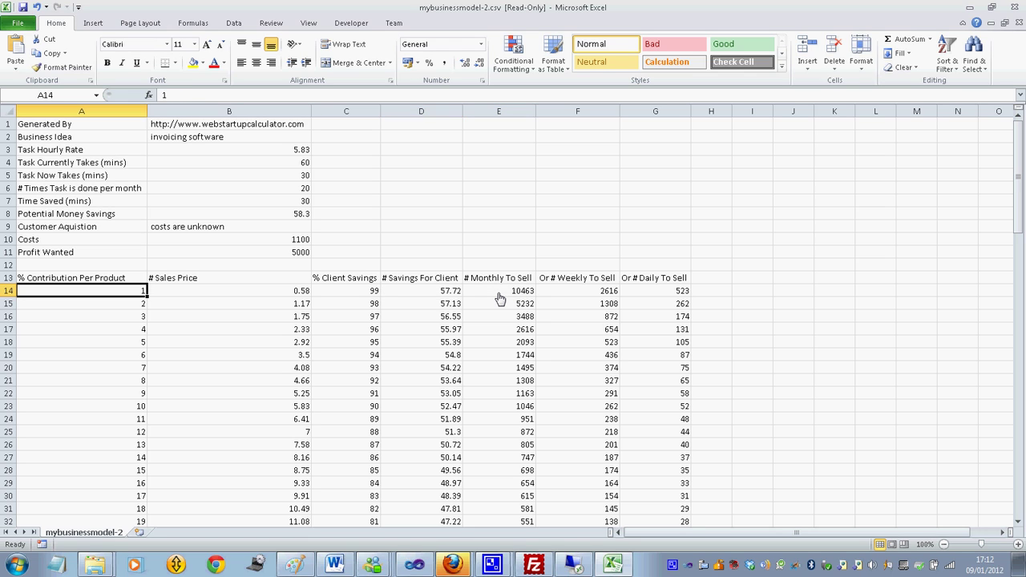
key(Right)
key(Right)
key(Right)
key(Left)
key(Left)
key(Left)
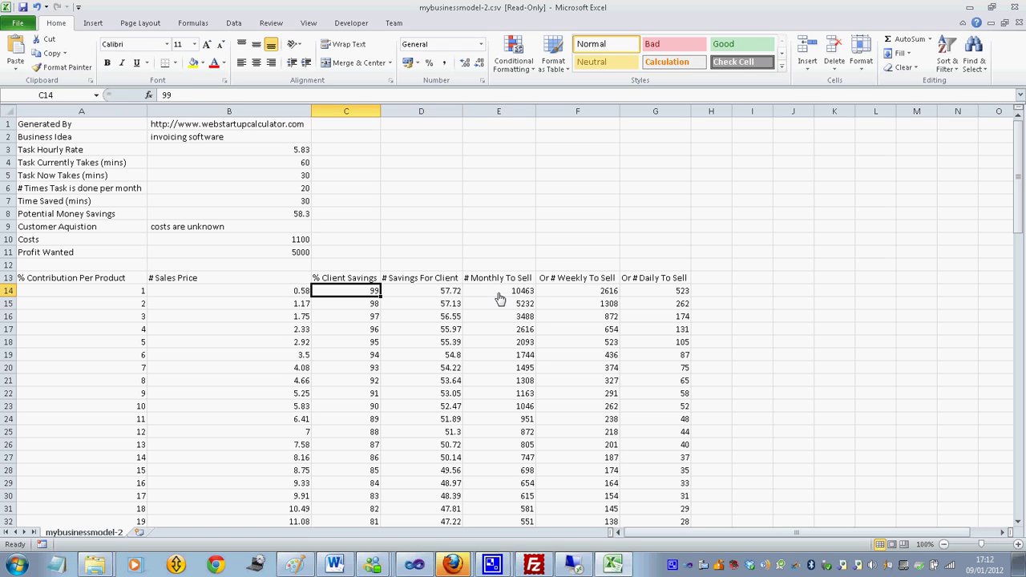
- Review the summary figures for hourly rate, current and new task time, monthly frequency, time saved and potential money savings
key(Up)
key(Up)
key(Up)
key(Up)
key(Up)
key(Up)
key(Up)
key(Up)
key(Up)
key(Up)
key(Right)
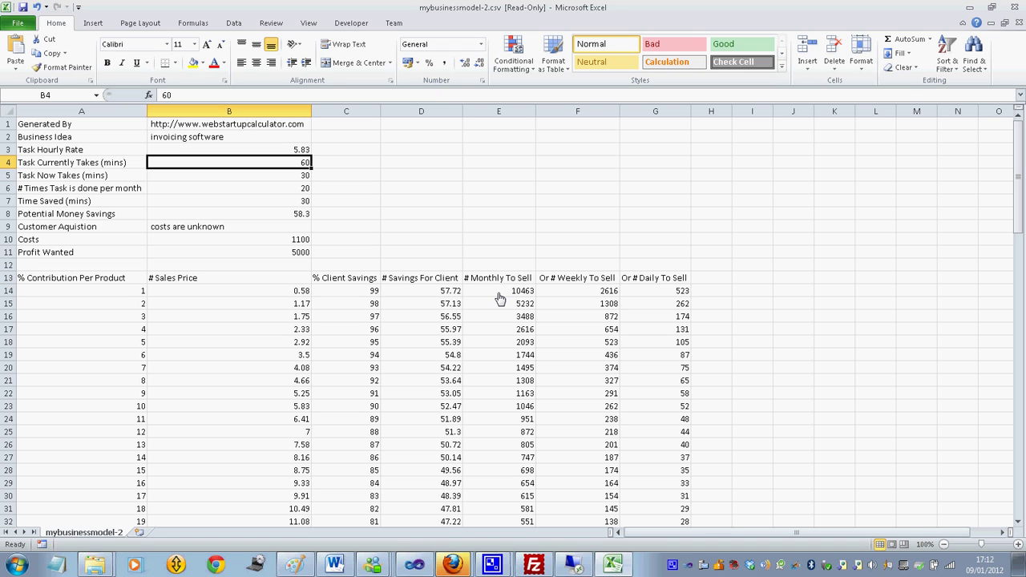
key(Up)
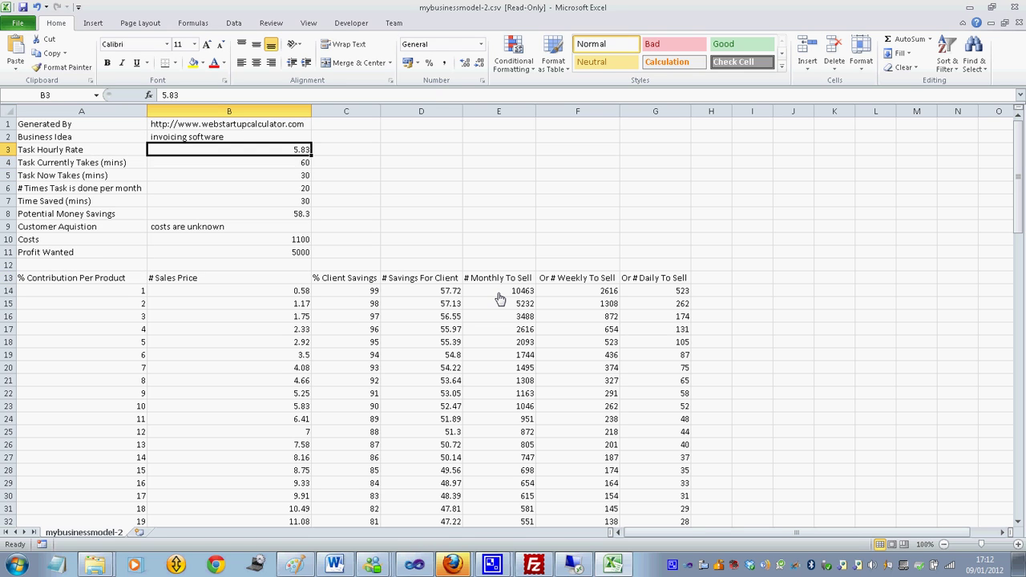
key(Down)
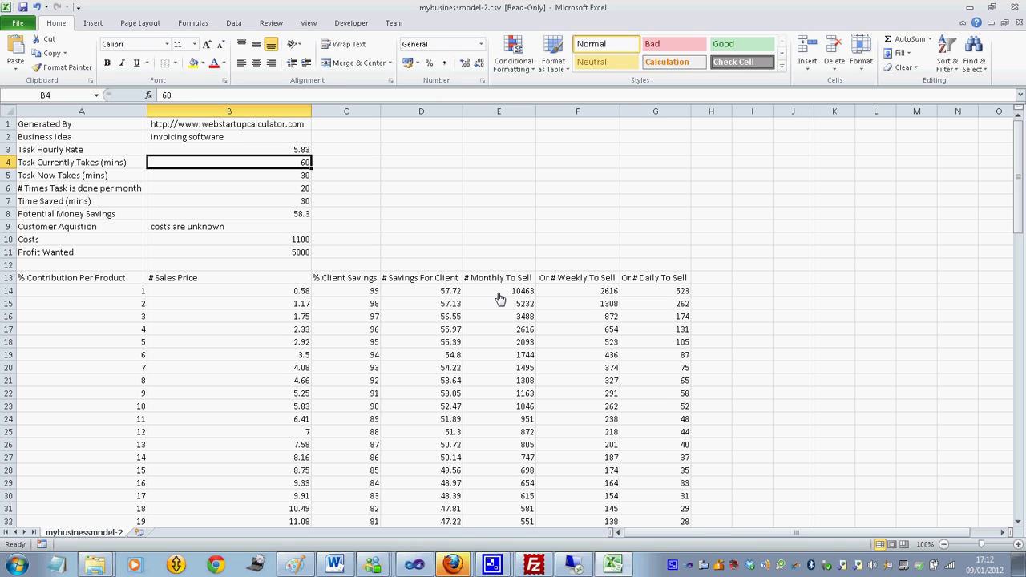
key(Down)
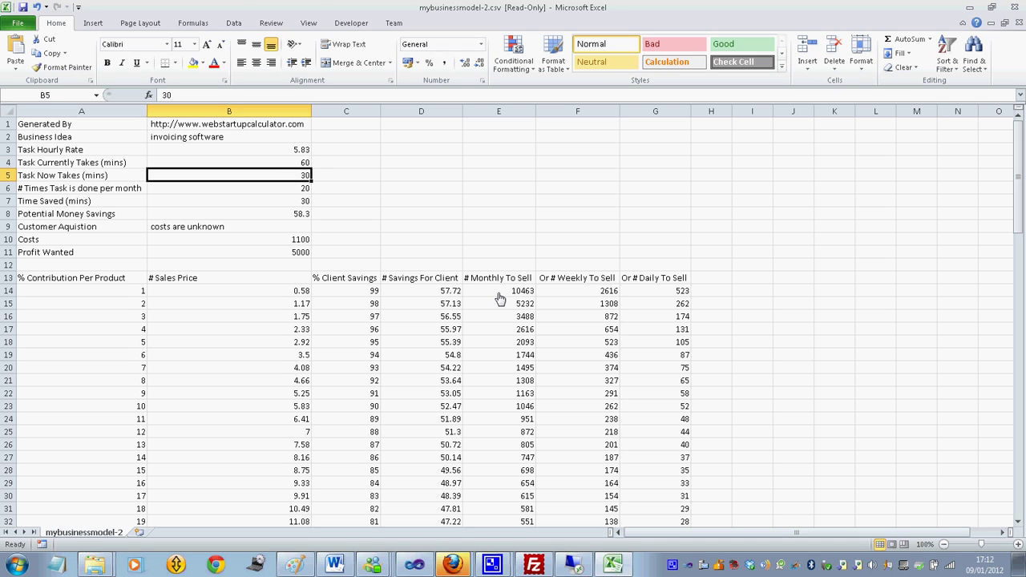
key(Down)
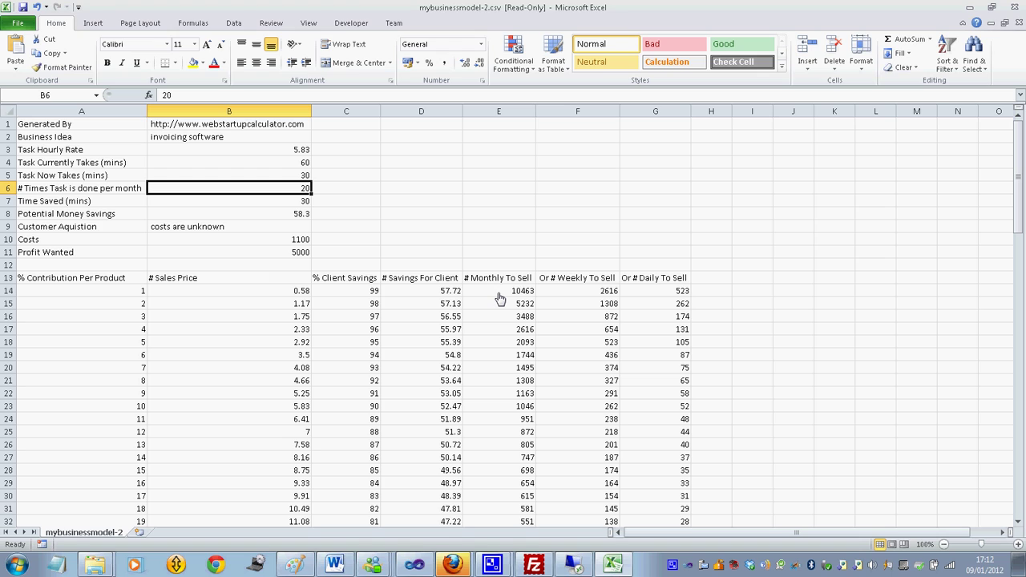
key(Down)
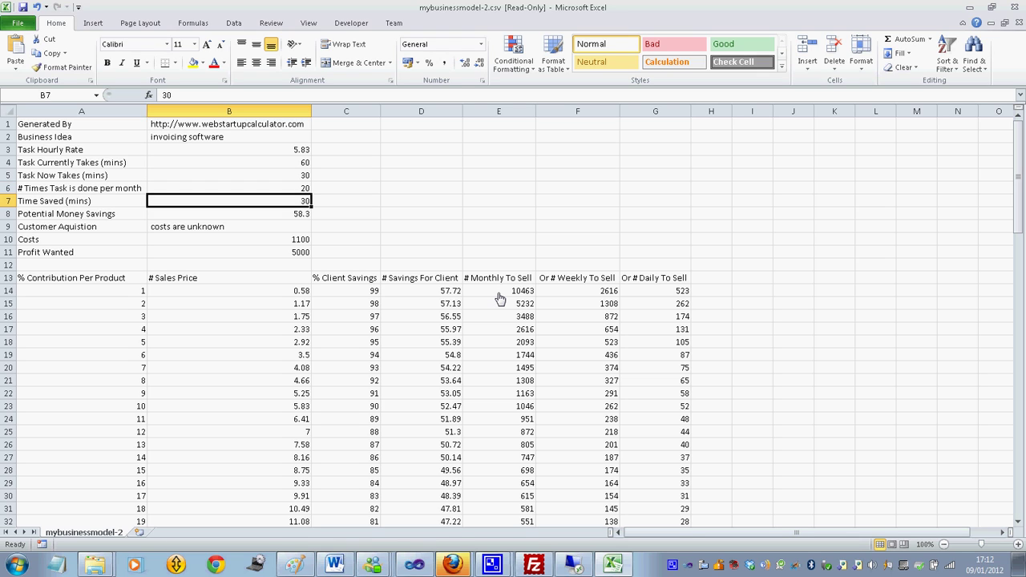
key(Down)
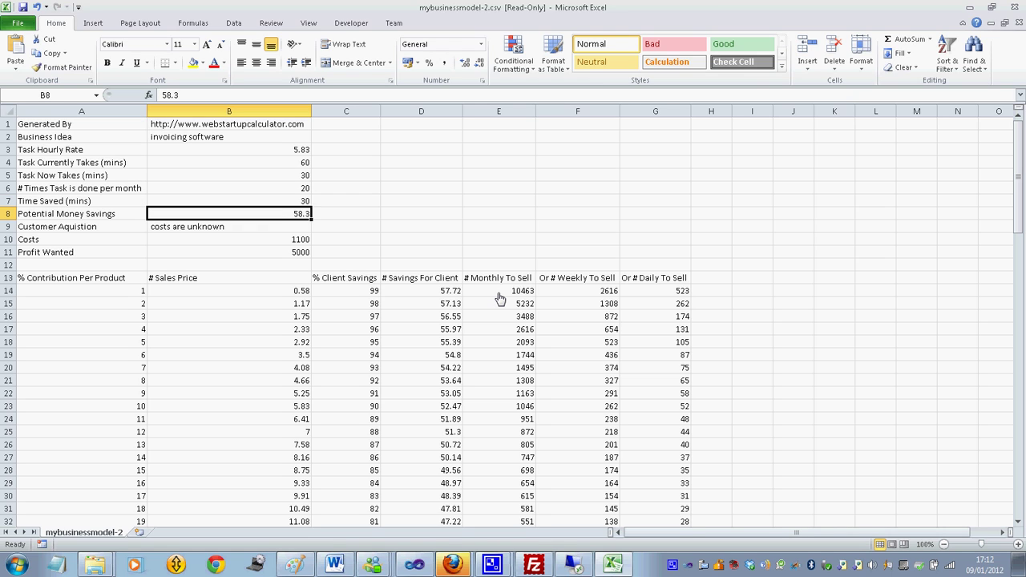
- Review the costs and the profit wanted in cells B10 and B11
key(Down)
key(Down)
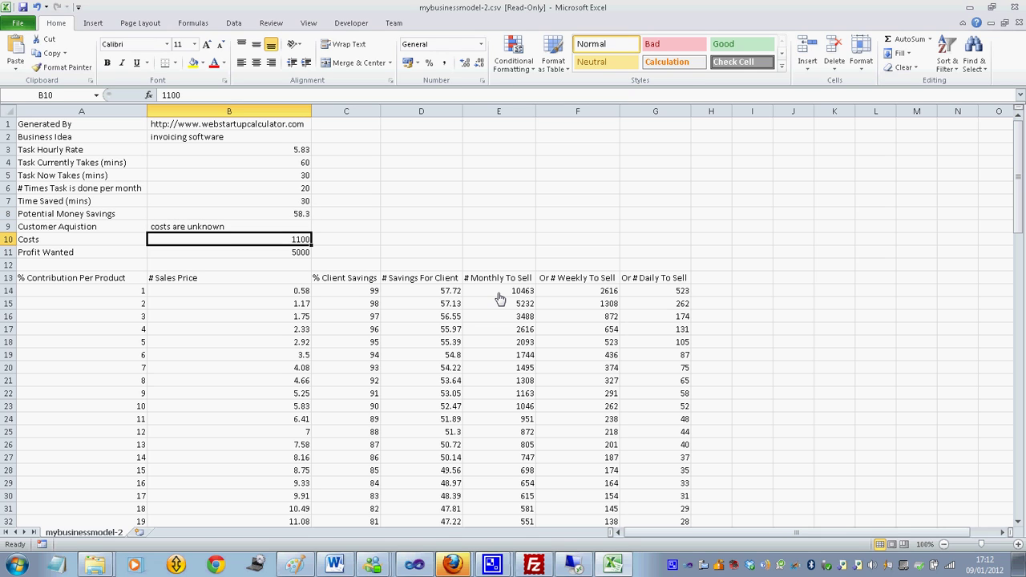
key(Left)
key(Right)
key(Down)
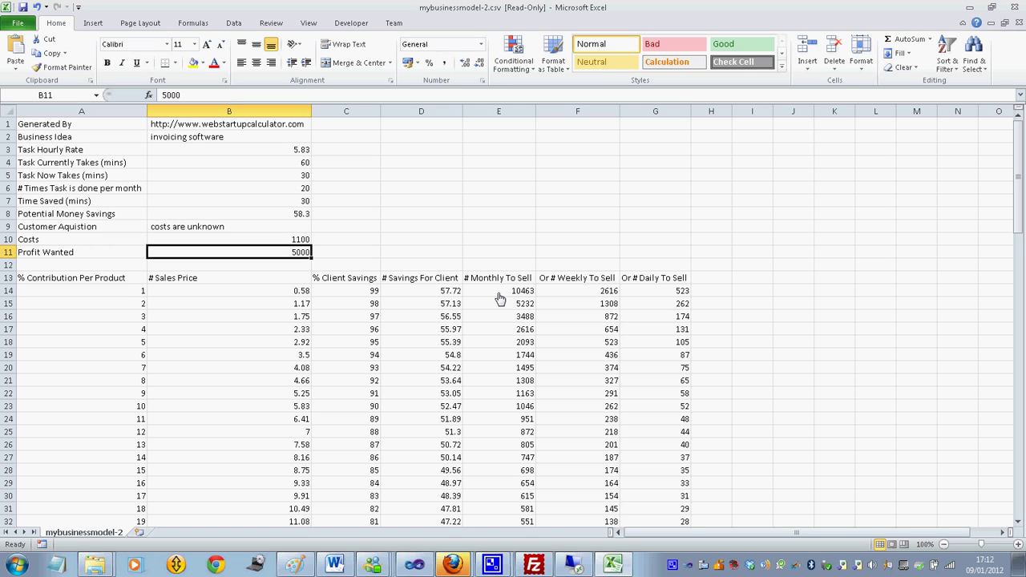
key(Up)
key(Down)
- Check the contribution percentage, sales price and client savings in row 14
key(Down)
key(Down)
key(Down)
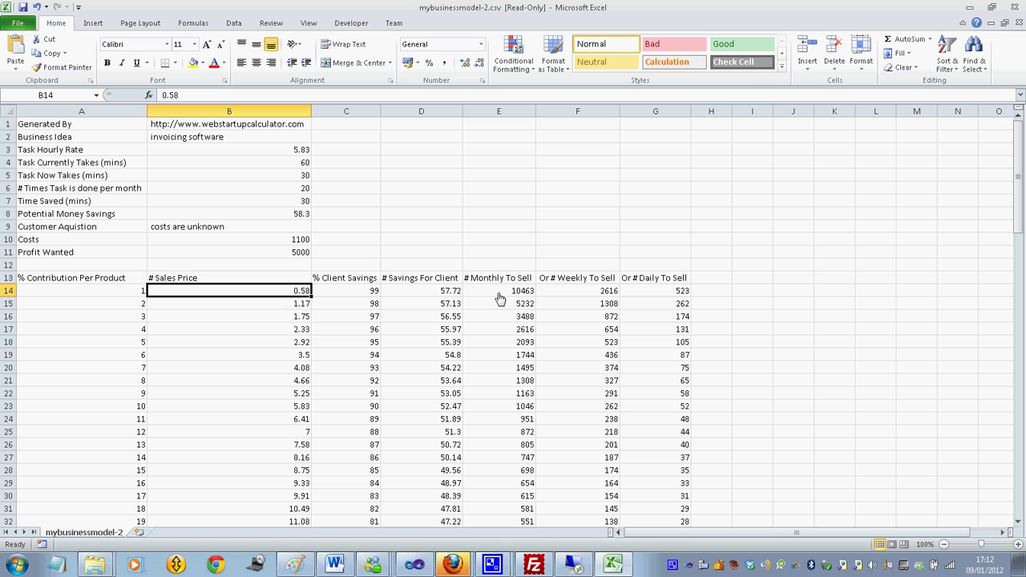
key(Left)
key(Right)
key(Right)
key(Right)
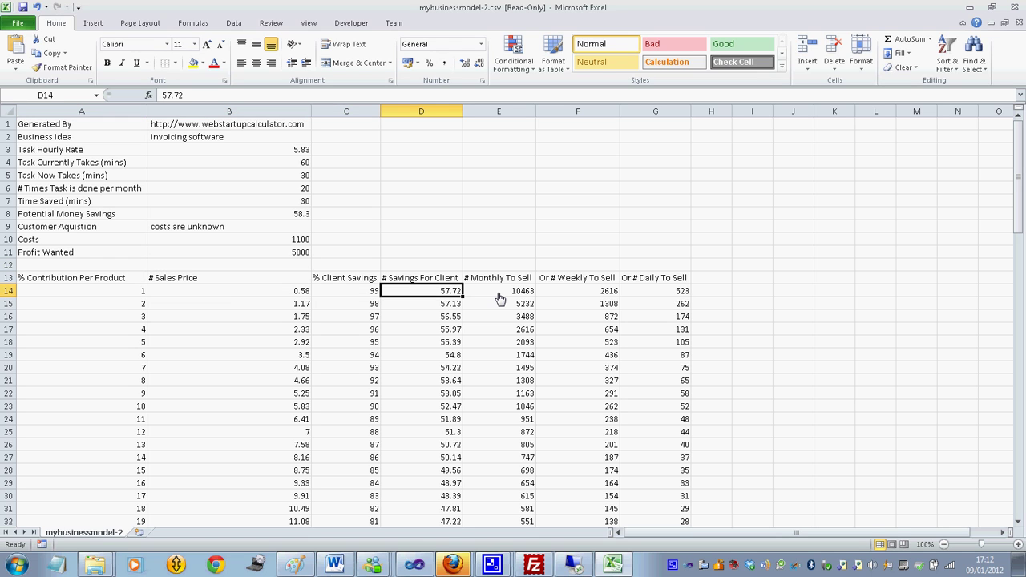
- Switch to Firefox, return to the calculator form and set the pricing slider to 51%
click(453, 565)
click(448, 513)
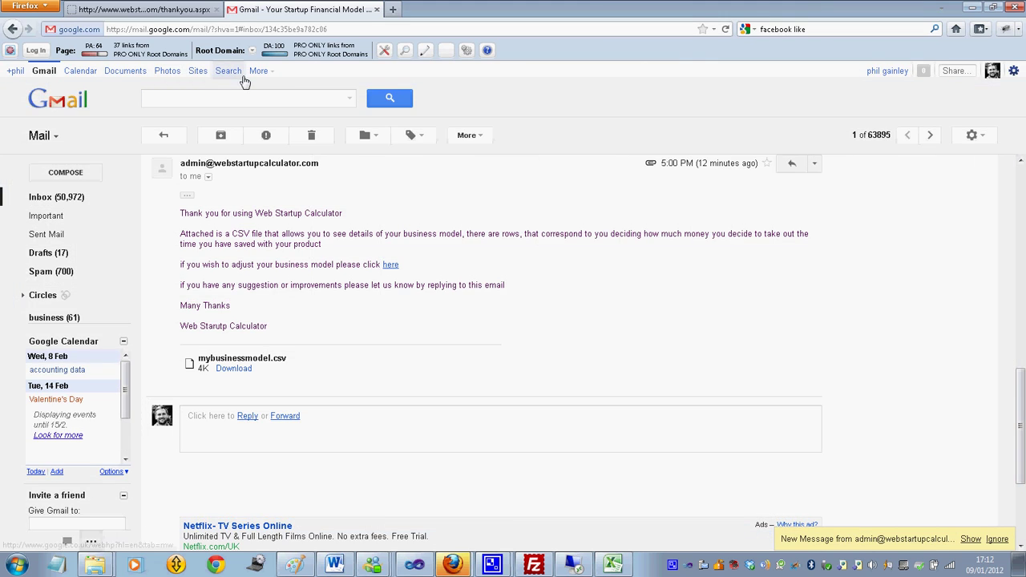
click(201, 10)
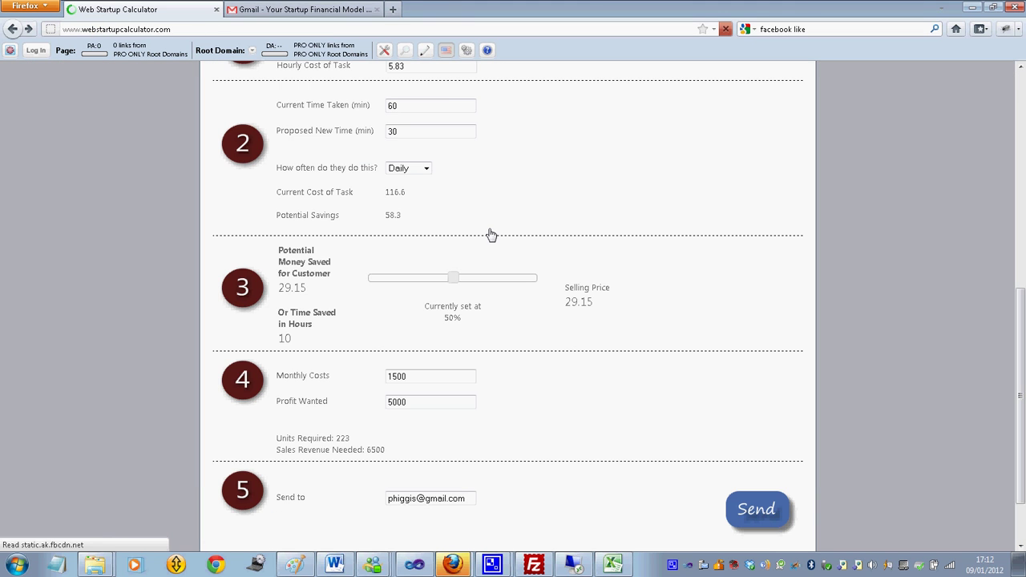
mouse_move(458, 280)
mouse_down()
mouse_move(496, 280)
mouse_move(403, 282)
mouse_move(486, 293)
mouse_move(451, 283)
mouse_up()
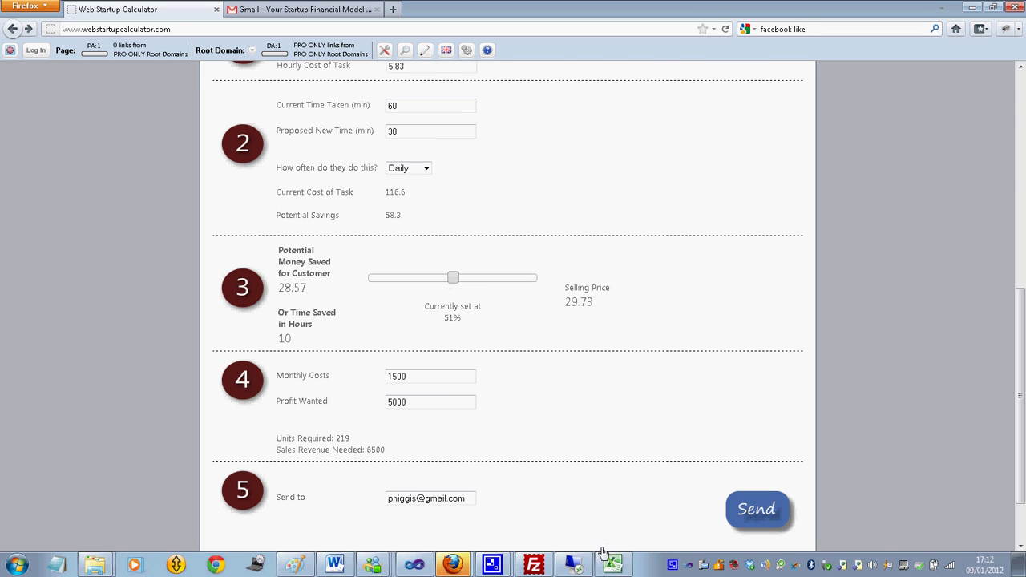
- Switch back to the Excel breakdown and examine the client savings columns, ending at row 14
click(613, 565)
click(461, 318)
key(Left)
key(Left)
key(Left)
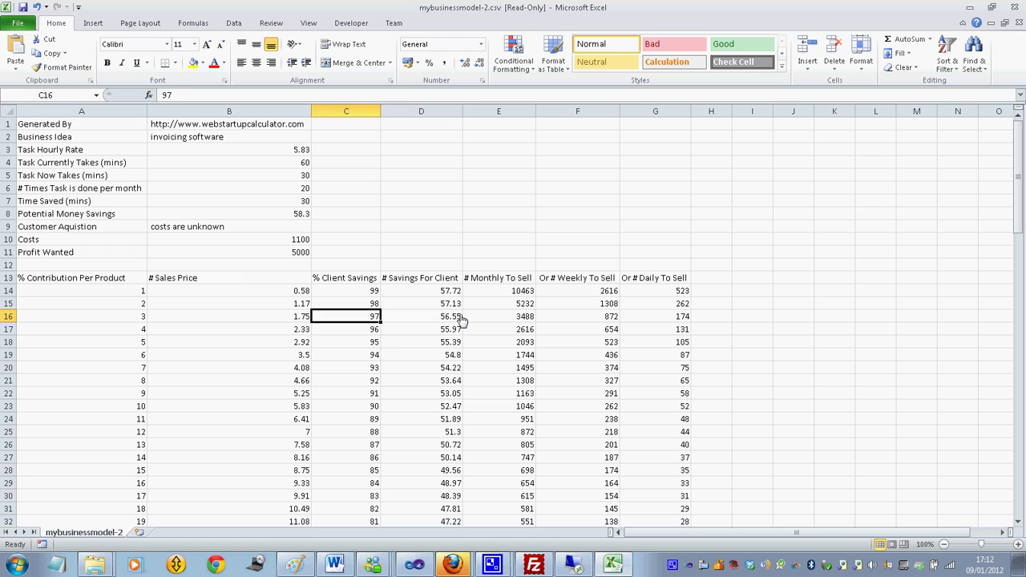
key(Up)
key(Up)
key(Right)
key(Right)
key(Right)
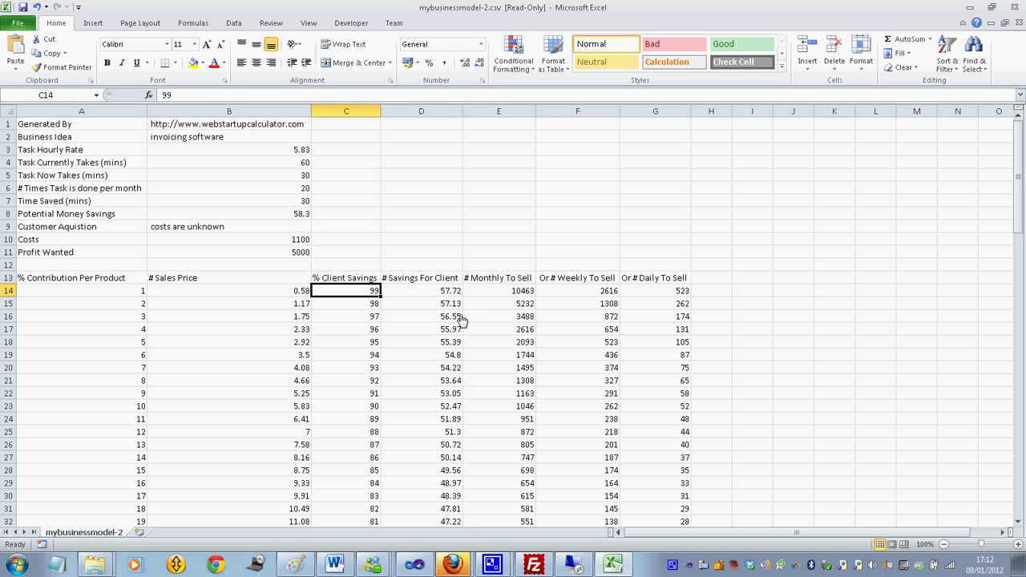
- Compare the sales price with the client savings percentage and amount for the 1% contribution
key(Left)
key(Left)
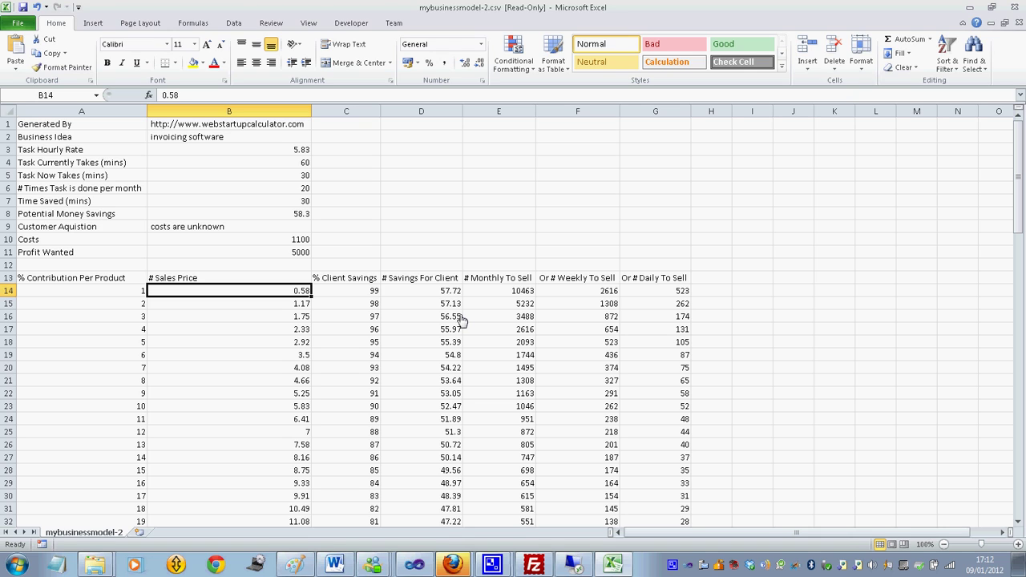
key(Right)
key(Right)
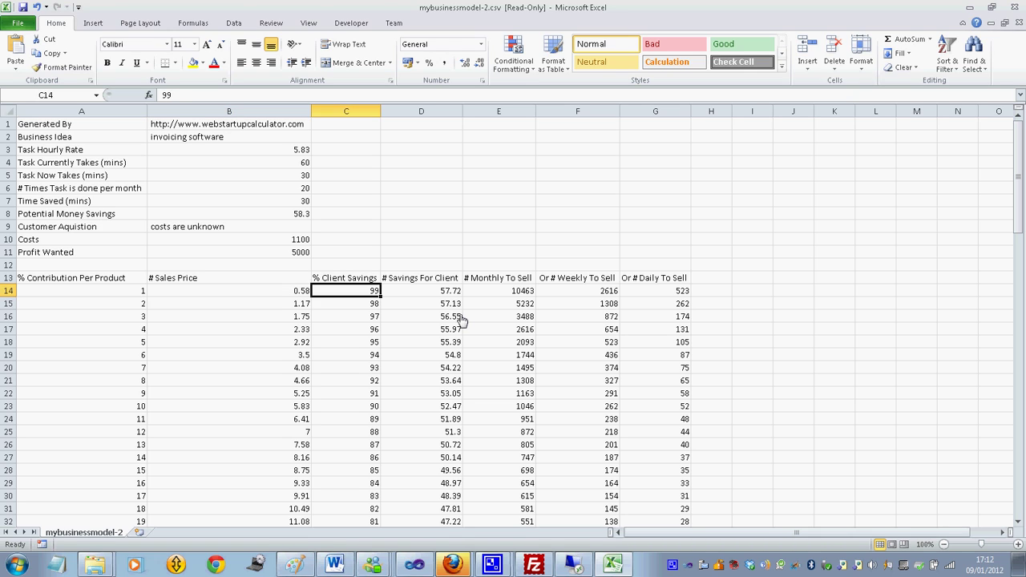
key(Left)
key(Right)
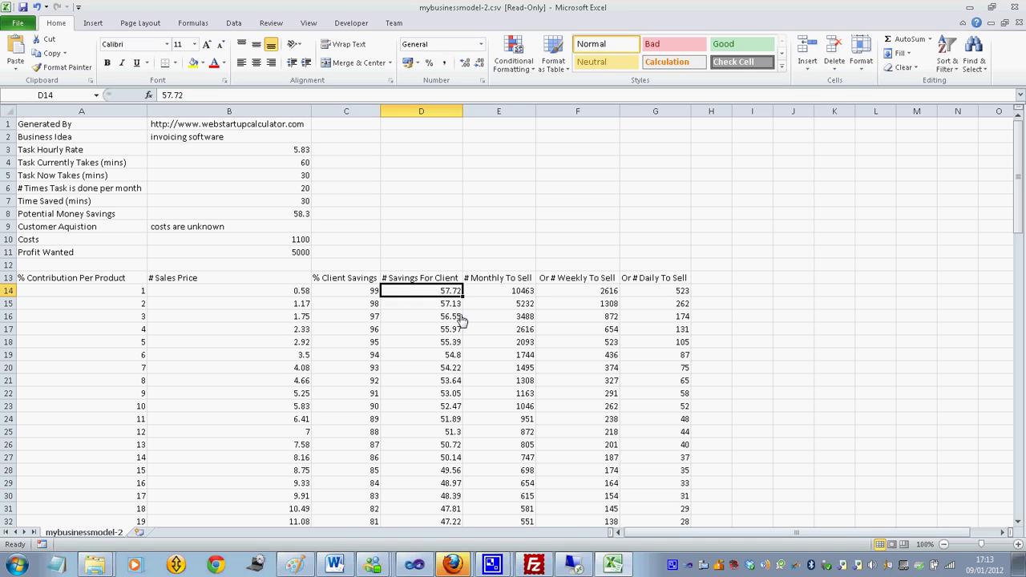
- Check the monthly, weekly and daily units to sell in row 14, ending on the monthly figure
key(Right)
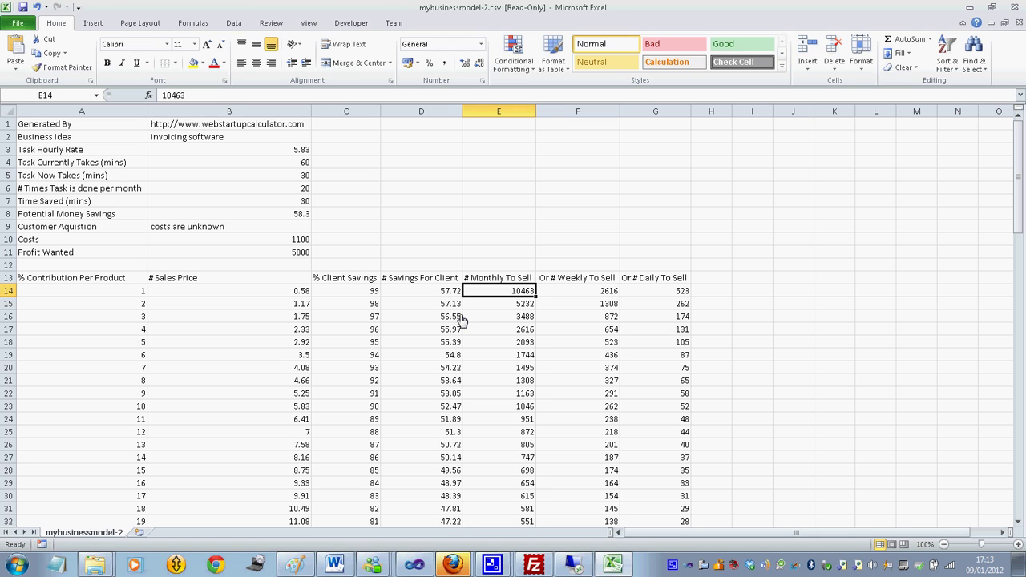
key(Right)
key(Right)
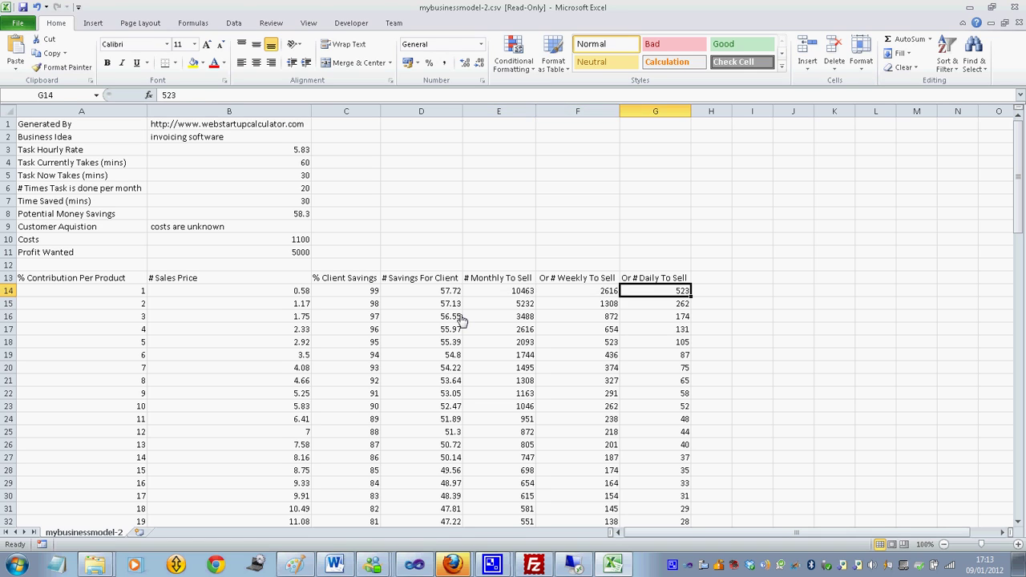
key(Left)
key(Left)
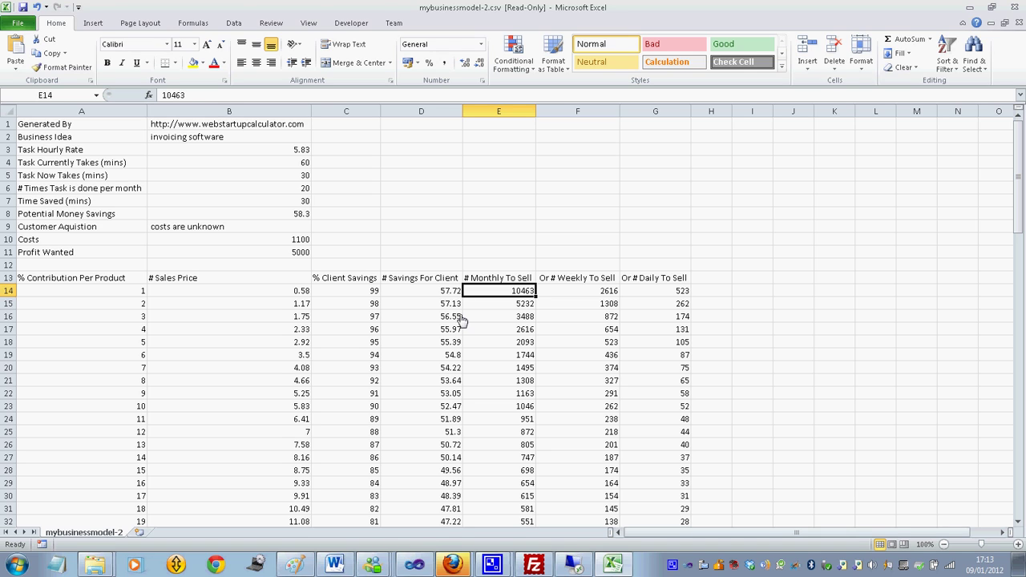
- Scan down the # Monthly To Sell column to compare units across rising contribution percentages, and go back up towards the table's start
key(Down)
key(Down)
key(Down)
key(Down)
key(Down)
key(Down)
key(Down)
key(Down)
key(Down)
key(Down)
key(Down)
key(Down)
key(Down)
key(Down)
key(Down)
key(Down)
key(Down)
key(Down)
key(Down)
key(Down)
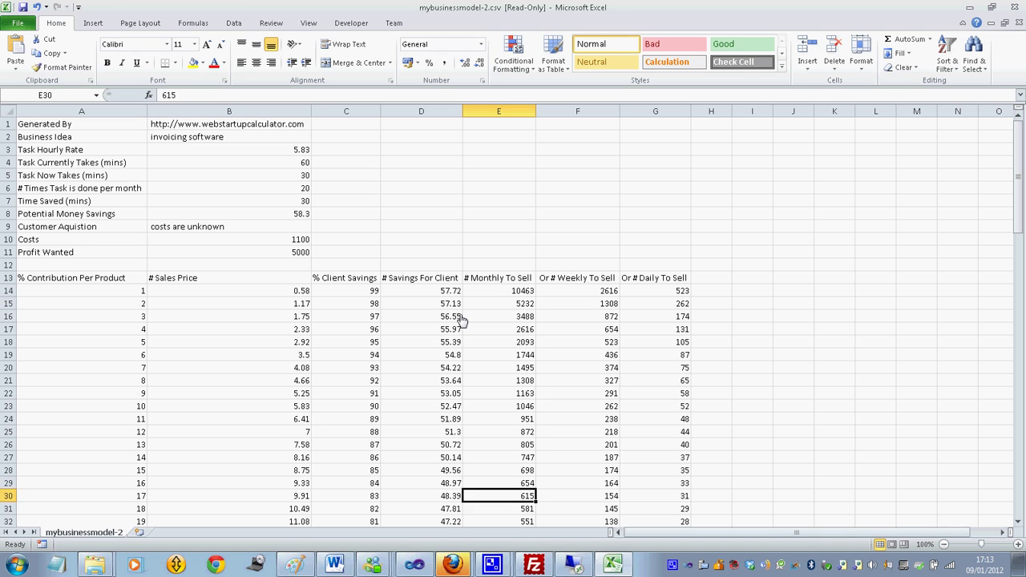
key(Down)
key(Down)
key(Down)
key(Down)
key(Down)
key(Down)
key(Down)
key(Down)
key(Down)
key(Down)
key(Up)
key(Up)
key(Up)
key(Up)
key(Up)
key(Up)
key(Up)
key(Up)
key(Up)
key(Up)
key(Up)
key(Up)
key(Up)
key(Up)
key(Up)
key(Up)
key(Up)
key(Up)
key(Up)
key(Up)
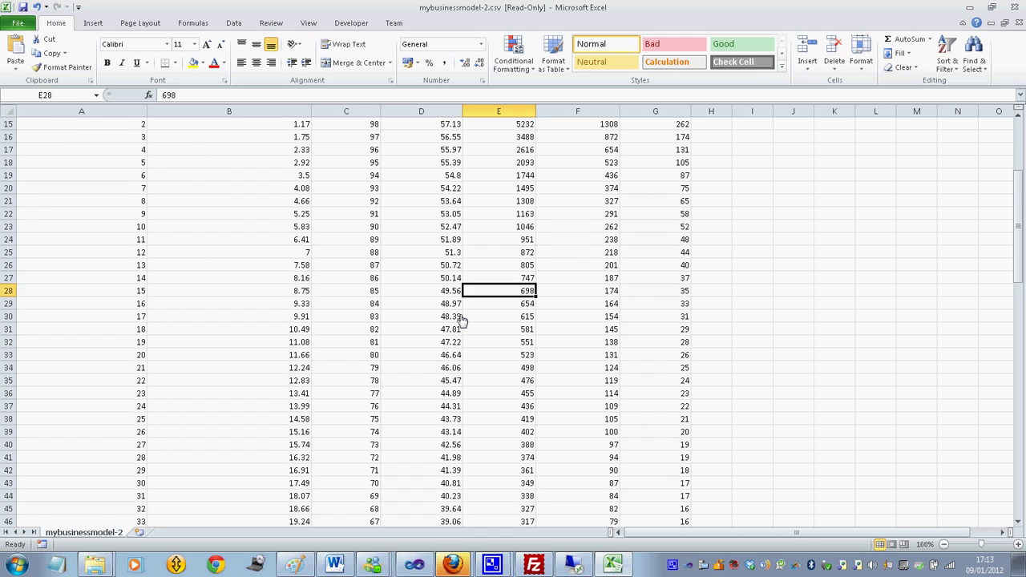
- Locate the 50% row in the % Contribution Per Product column
key(Left)
key(Left)
key(Left)
key(Left)
key(Down)
key(Down)
key(Down)
key(Down)
key(Down)
key(Down)
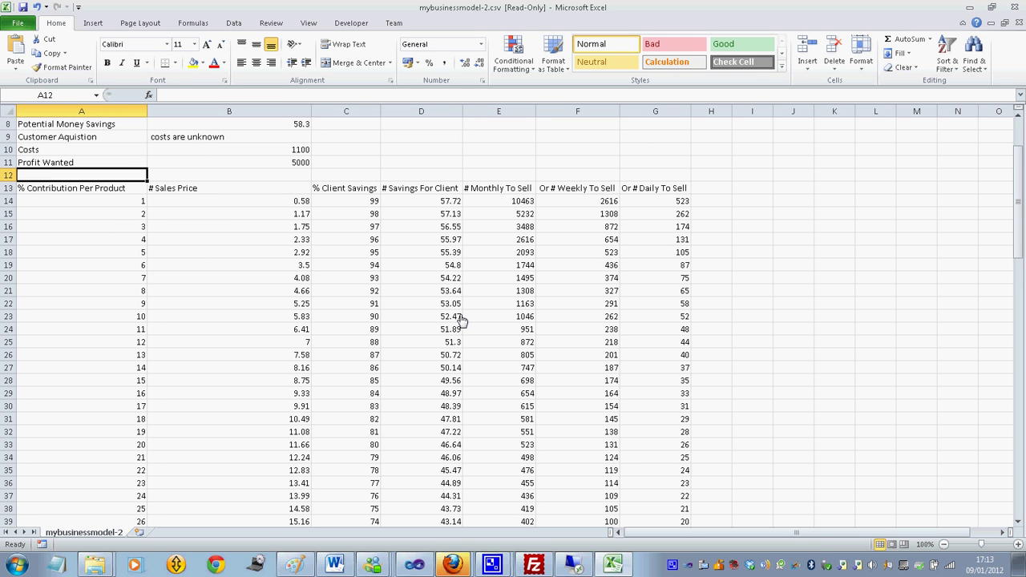
key(Down)
key(Down)
key(Down)
key(Down)
key(Down)
key(Down)
key(Down)
key(Down)
key(Down)
key(Down)
key(Down)
key(Down)
key(Down)
key(Down)
key(Down)
key(Down)
key(Down)
key(Down)
key(Down)
key(Down)
key(Down)
key(Down)
key(Down)
key(Down)
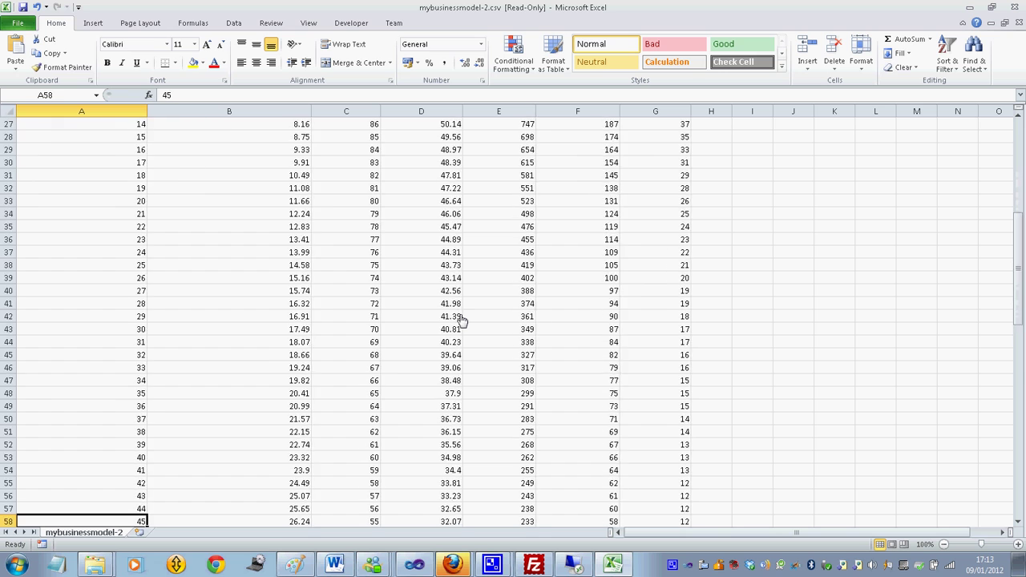
key(Up)
key(Up)
key(Up)
key(Up)
key(Up)
key(Up)
key(Up)
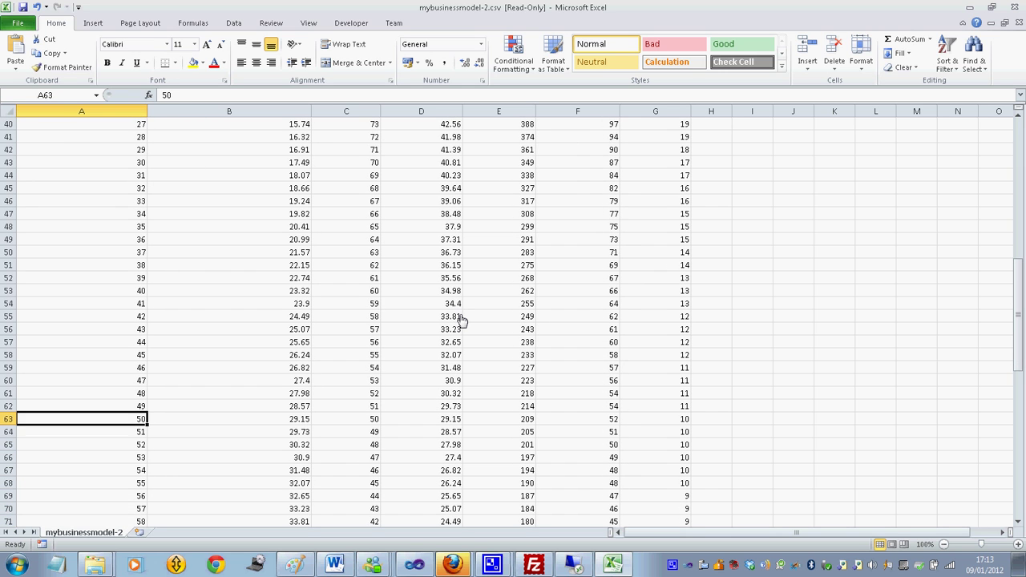
- Compare the monthly units to sell with the savings for the client in the 50% contribution row
key(Right)
key(Right)
key(Right)
key(Right)
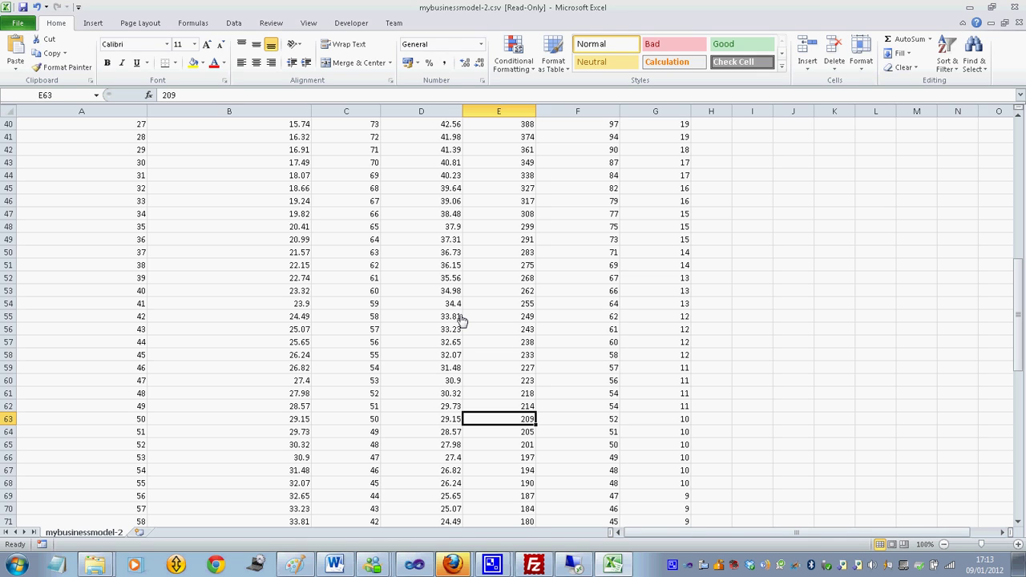
key(Left)
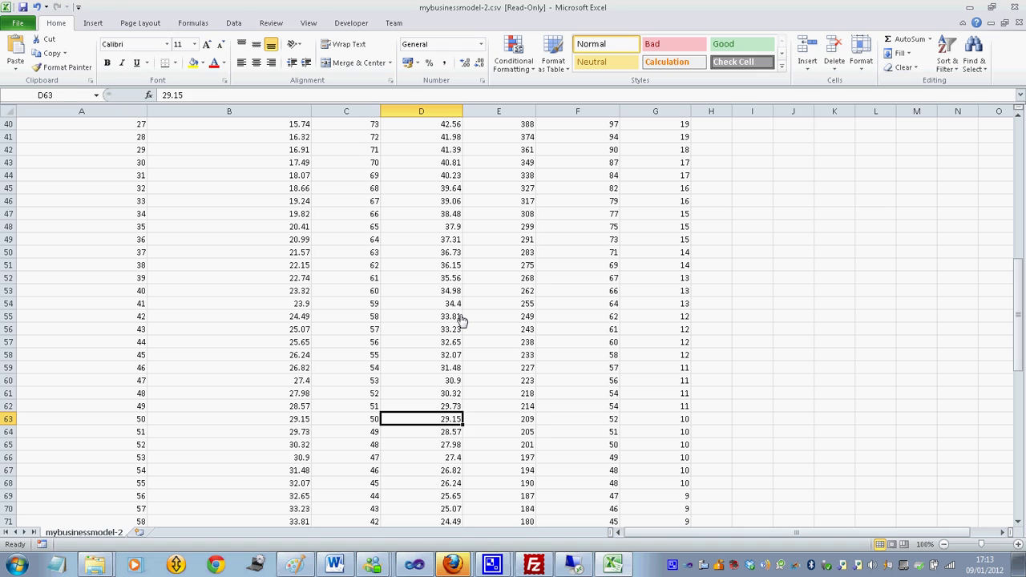
- Check the weekly and daily units to sell at 50% contribution and return to the monthly units in row 63
key(Right)
key(Right)
key(Right)
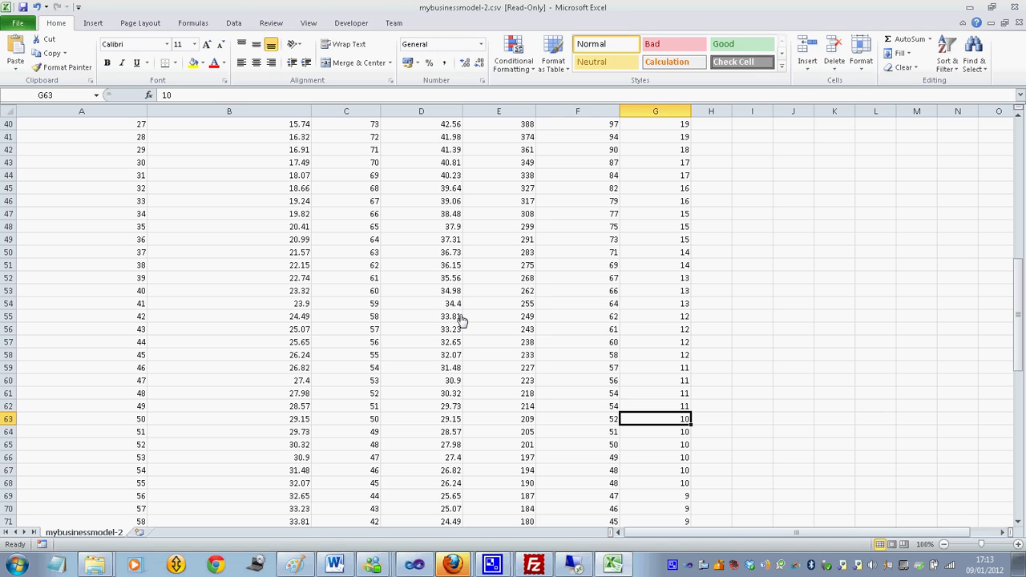
key(Left)
key(Left)
key(Left)
key(Right)
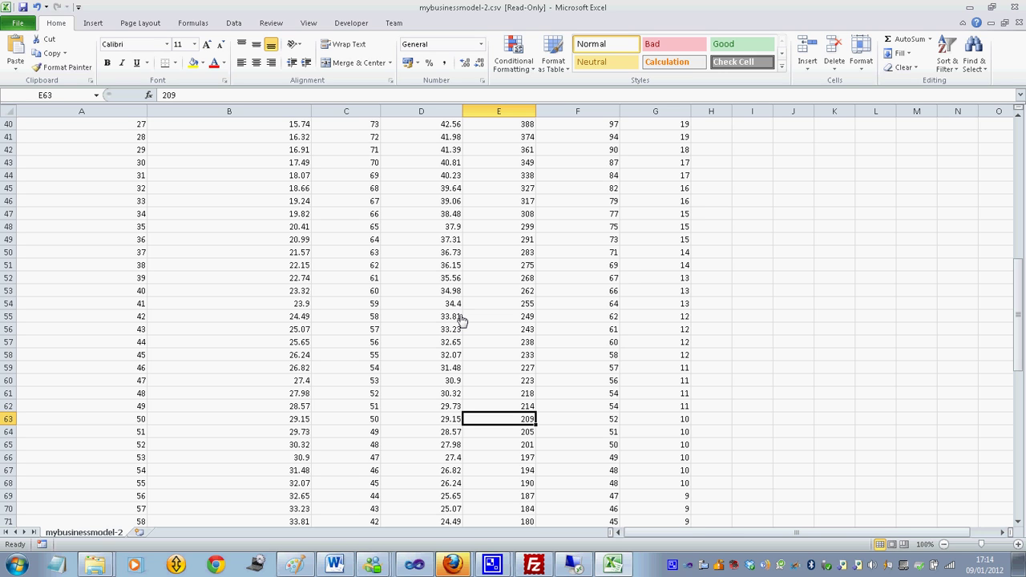
- Locate the 80% row in the % Contribution Per Product column
key(Down)
key(Down)
key(Down)
key(Down)
key(Down)
key(Down)
key(Down)
key(Down)
key(Down)
key(Down)
key(Down)
key(Down)
key(Down)
key(Down)
key(Down)
key(Down)
key(Down)
key(Down)
key(Down)
key(Down)
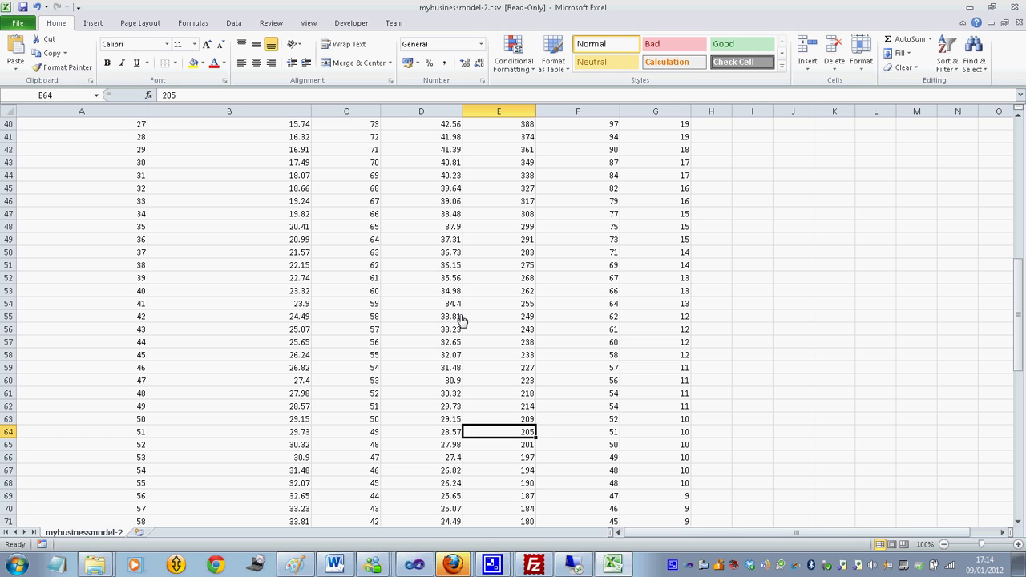
key(Left)
key(Left)
key(Left)
key(Left)
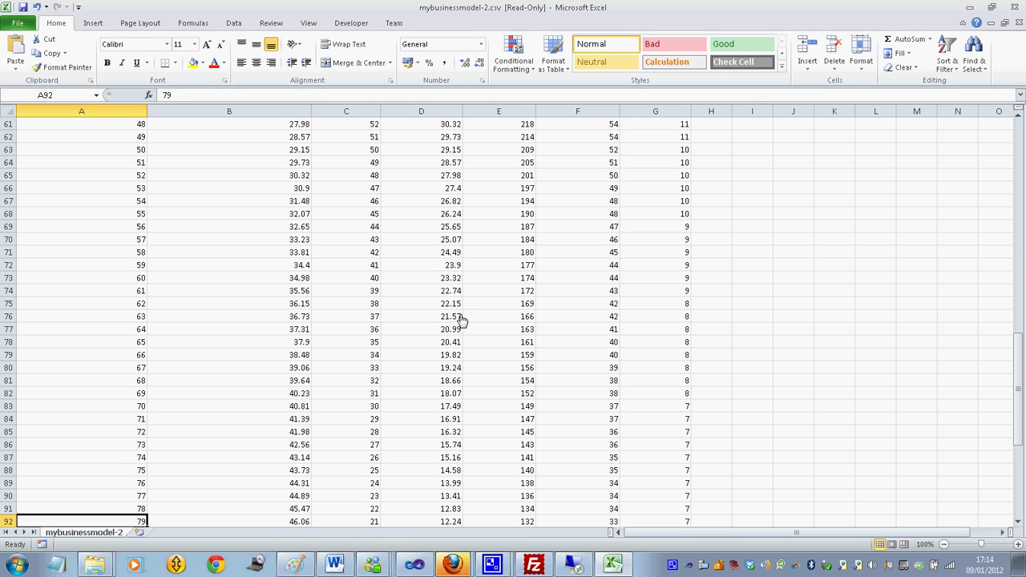
key(Down)
key(Down)
key(Up)
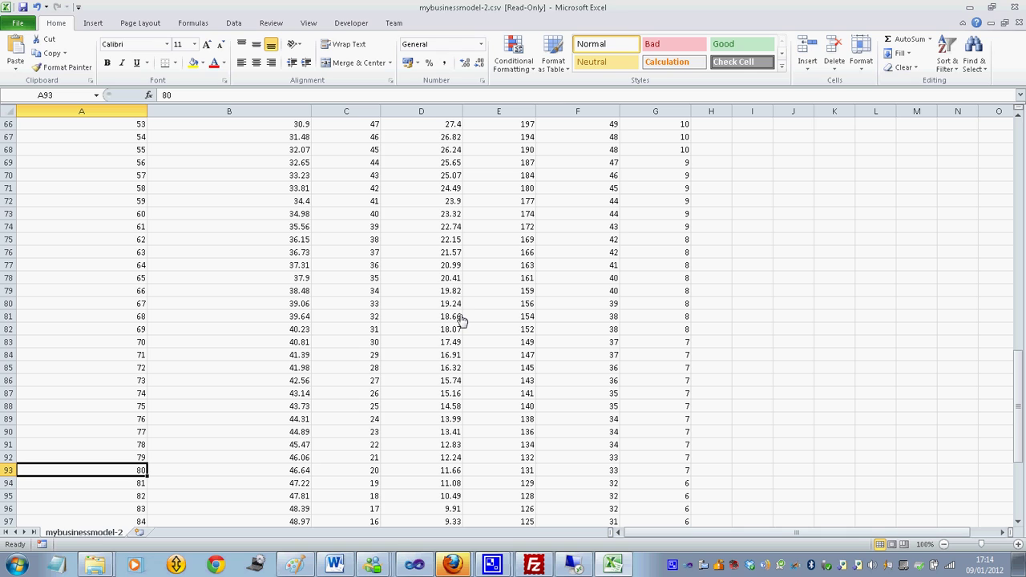
- Compare the monthly units to sell with the sales price at 80% contribution, ending on the monthly units in row 93
key(Right)
key(Right)
key(Right)
key(Right)
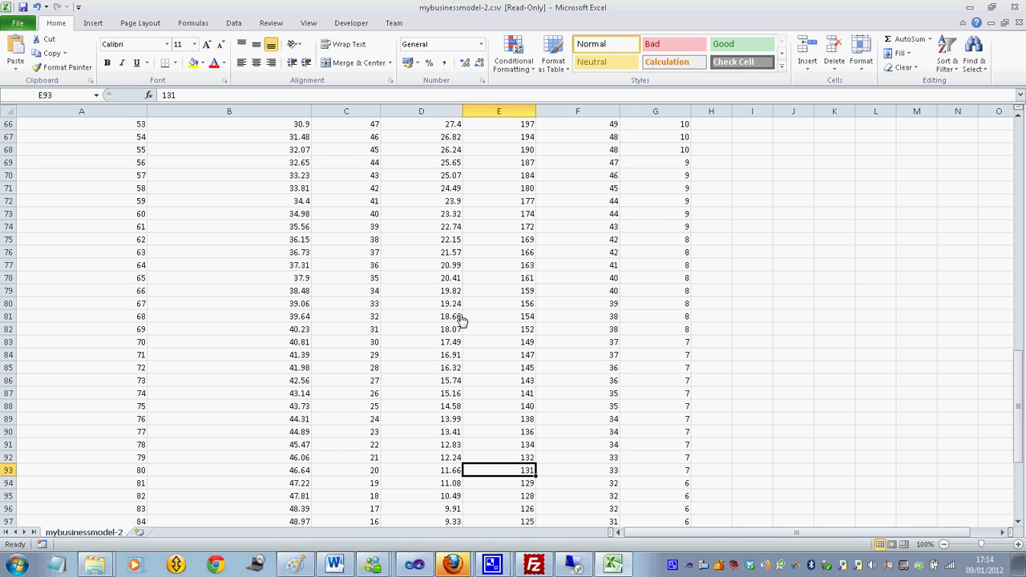
key(Left)
key(Left)
key(Left)
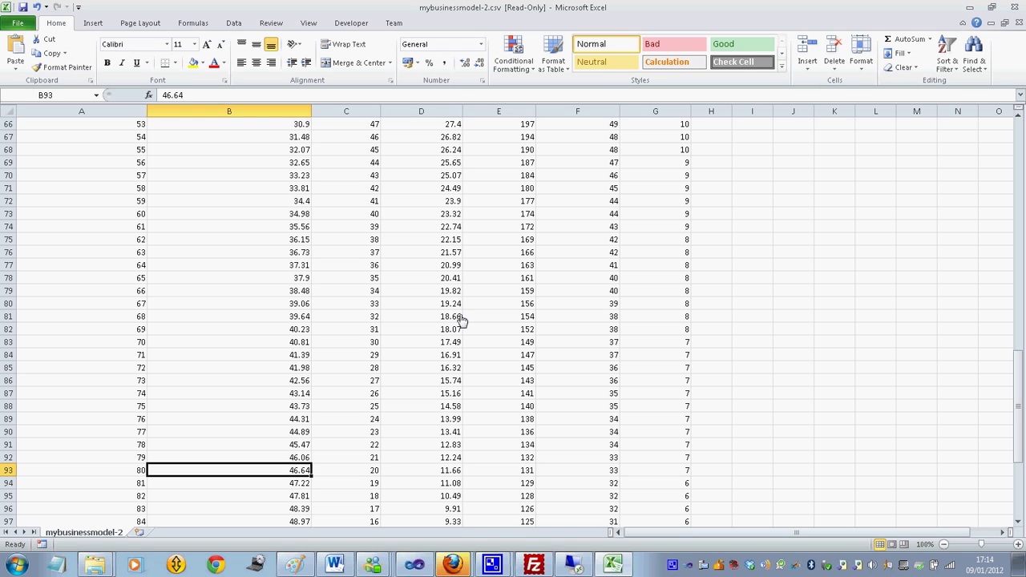
key(Right)
key(Right)
key(Right)
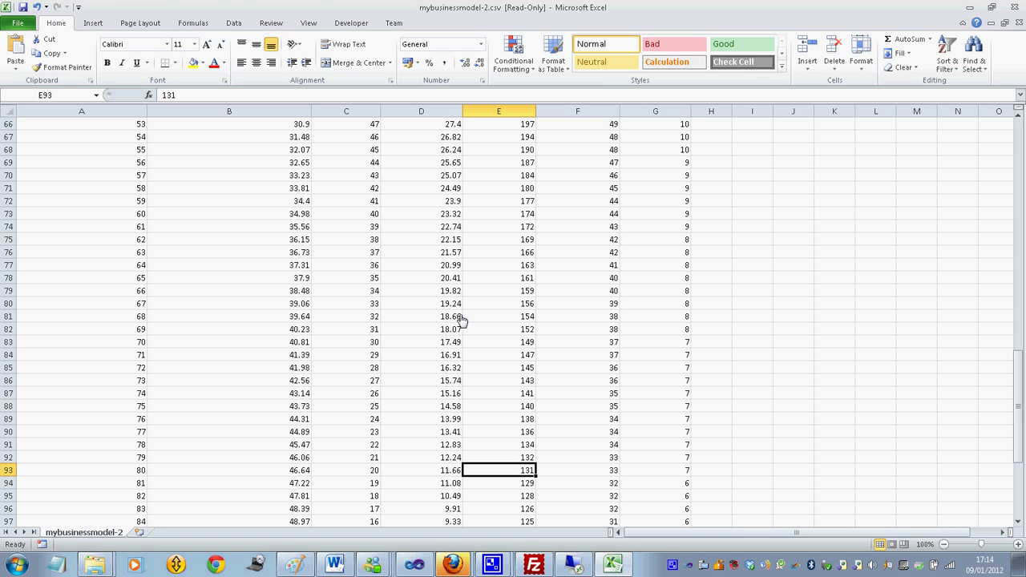
- Examine the monthly units to sell for contributions above 80%, down past the end of the table
key(Down)
key(Down)
key(Down)
key(Down)
key(Down)
key(Down)
key(Down)
key(Down)
key(Down)
key(Down)
key(Down)
key(Down)
key(Down)
key(Down)
key(Down)
key(Down)
key(Down)
key(Down)
key(Down)
key(Down)
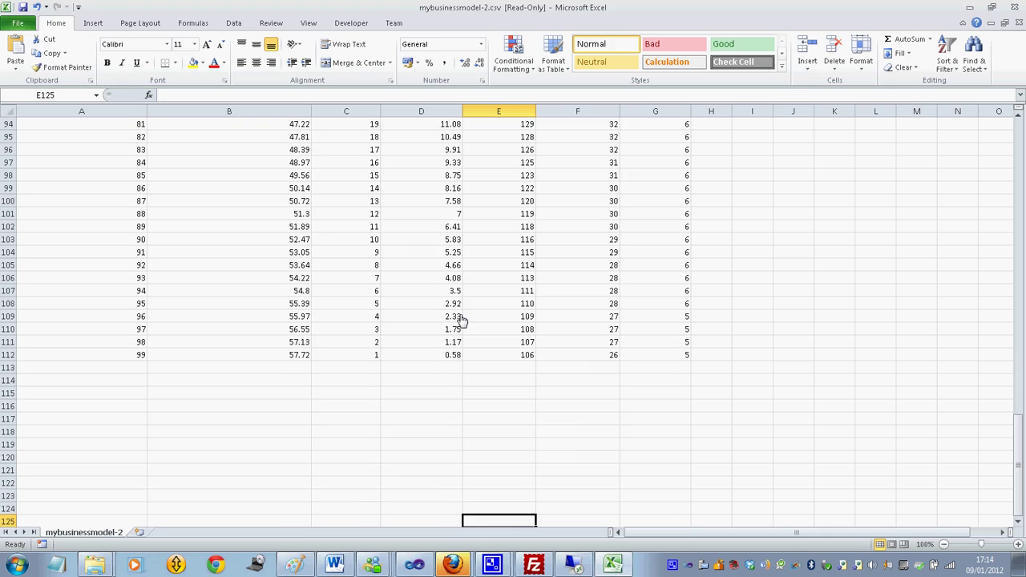
- Trace the monthly units to sell back up through the lower contributions to the column header in row 13
key(Up)
key(Up)
key(Up)
key(Up)
key(Up)
key(Up)
key(Up)
key(Up)
key(Up)
key(Up)
key(Up)
key(Up)
key(Up)
key(Up)
key(Up)
key(Up)
key(Up)
key(Up)
key(Up)
key(Up)
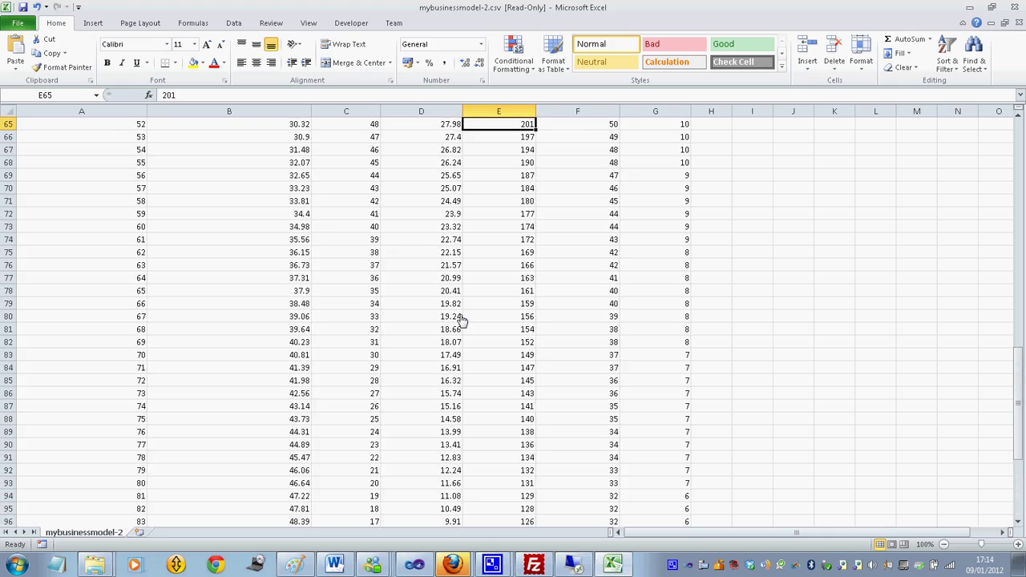
key(Up)
key(Up)
key(Up)
key(Up)
key(Up)
key(Up)
key(Up)
key(Up)
key(Up)
key(Up)
key(Up)
key(Up)
key(Up)
key(Up)
key(Up)
key(Up)
key(Up)
key(Up)
key(Up)
key(Up)
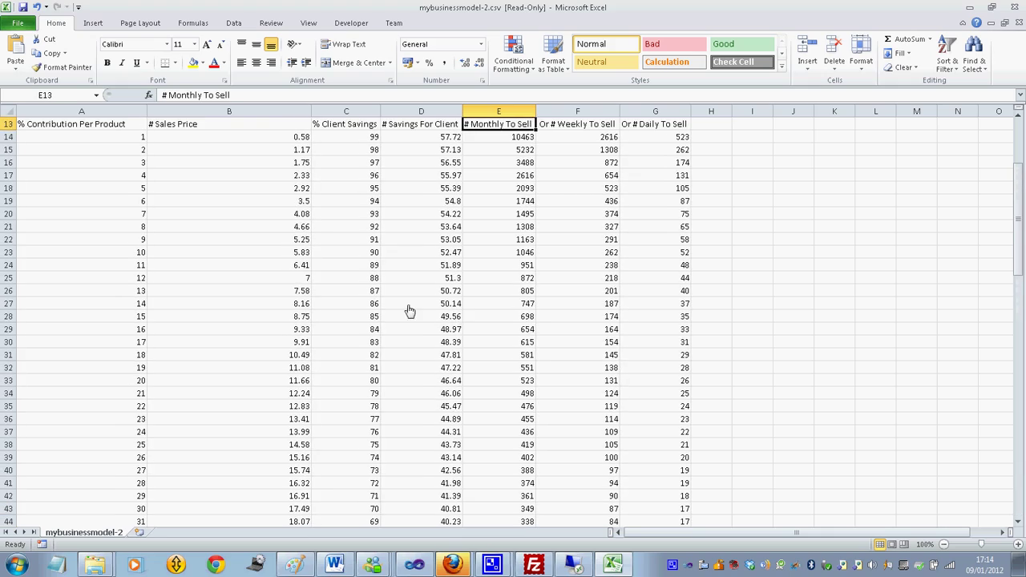
- Review the business model's input values above the table in column B, up to the monthly task count in row 6
click(231, 231)
key(Up)
key(Up)
key(Up)
key(Up)
key(Up)
key(Up)
key(Up)
key(Up)
key(Up)
key(Up)
key(Up)
key(Up)
key(Up)
key(Up)
key(Up)
key(Up)
key(Up)
key(Up)
key(Up)
key(Up)
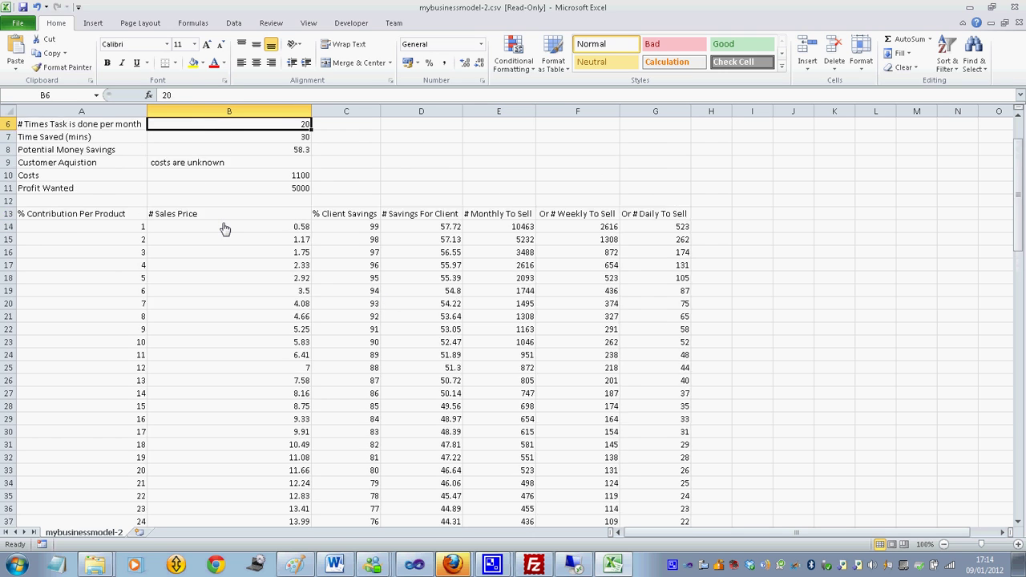
- Switch to Gmail in Firefox and open the email's link for adjusting the business model in a new tab
click(451, 565)
click(446, 515)
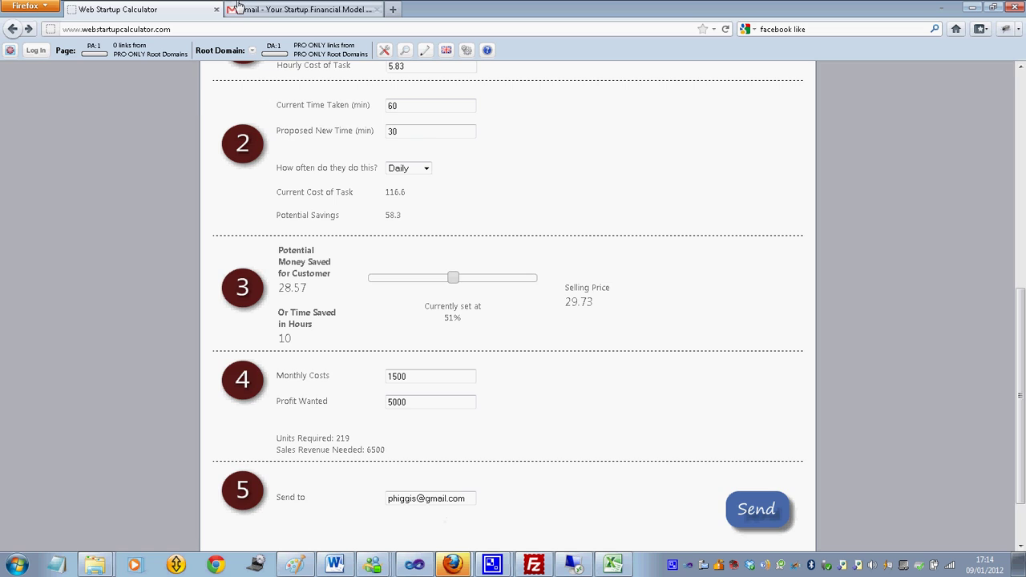
click(239, 8)
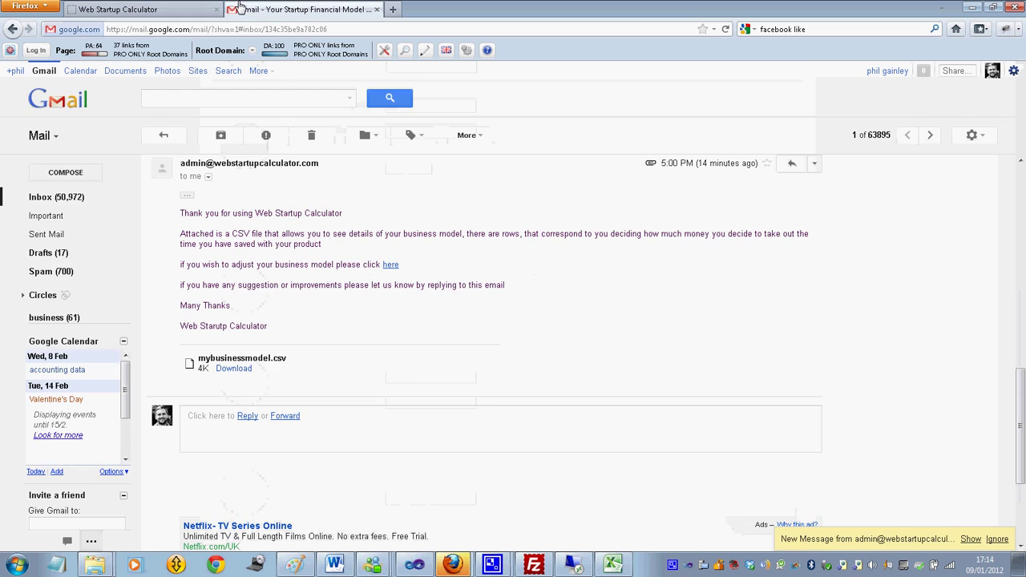
right_click(395, 267)
click(407, 274)
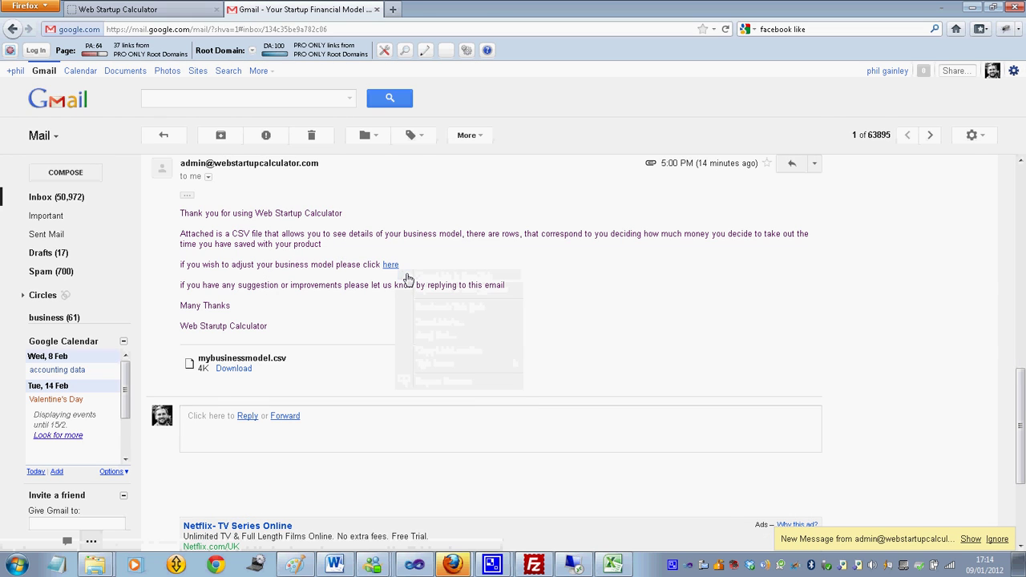
- Show the saved invoicing software model in Web Startup Calculator and set its contribution percentage to 11%
click(433, 8)
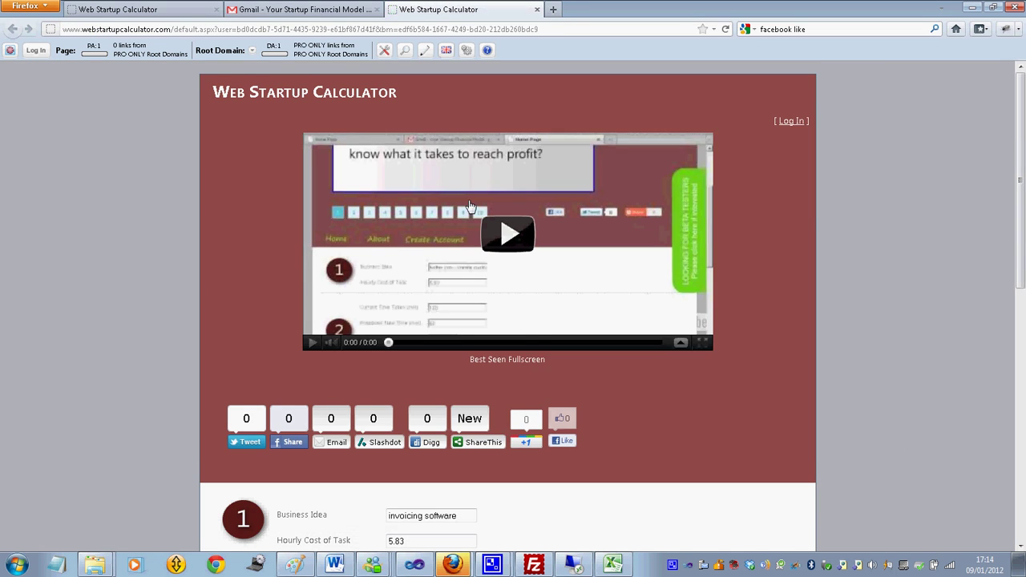
scroll(470, 206, down, 8)
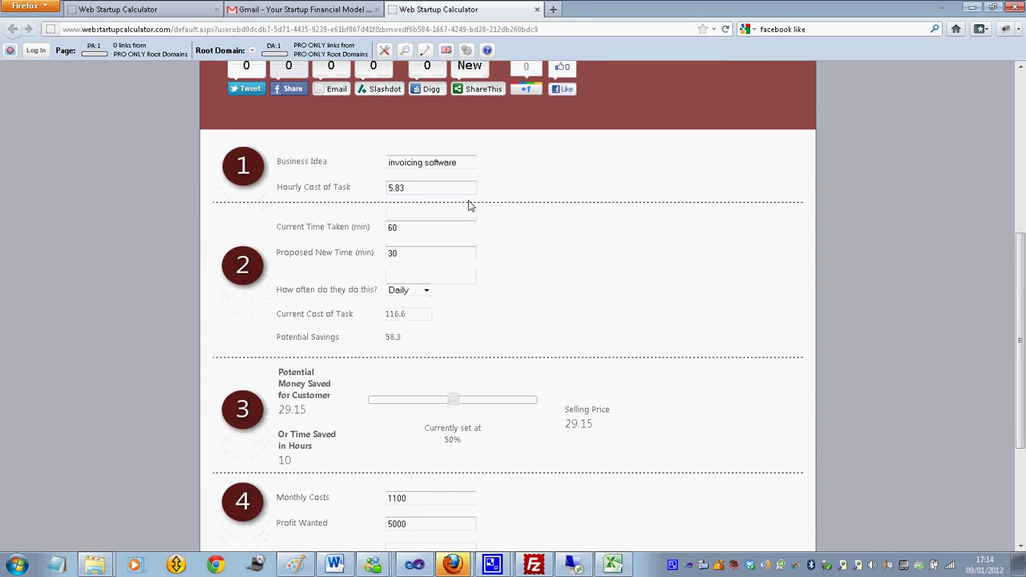
scroll(473, 277, down, 4)
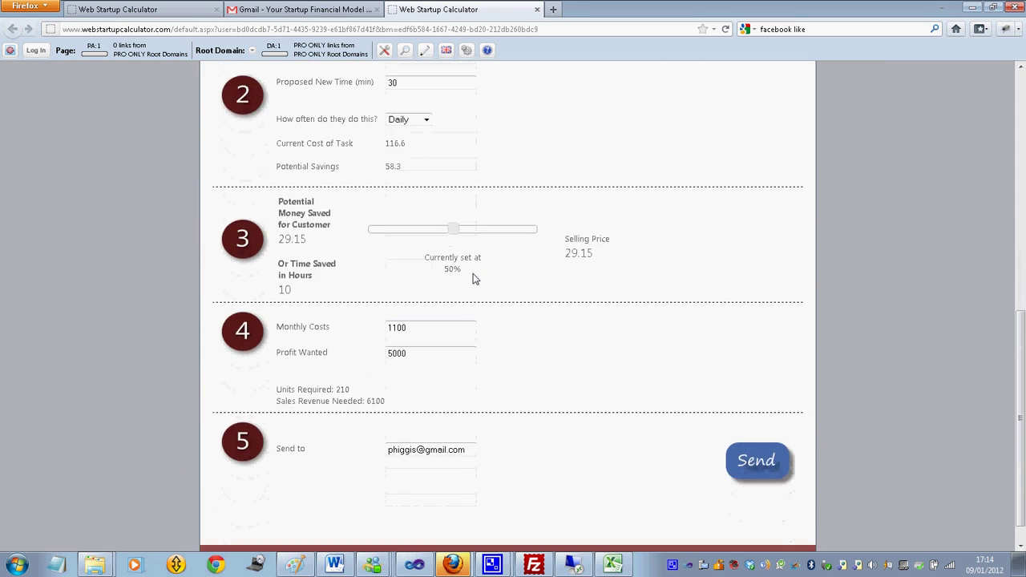
drag(455, 229, 387, 233)
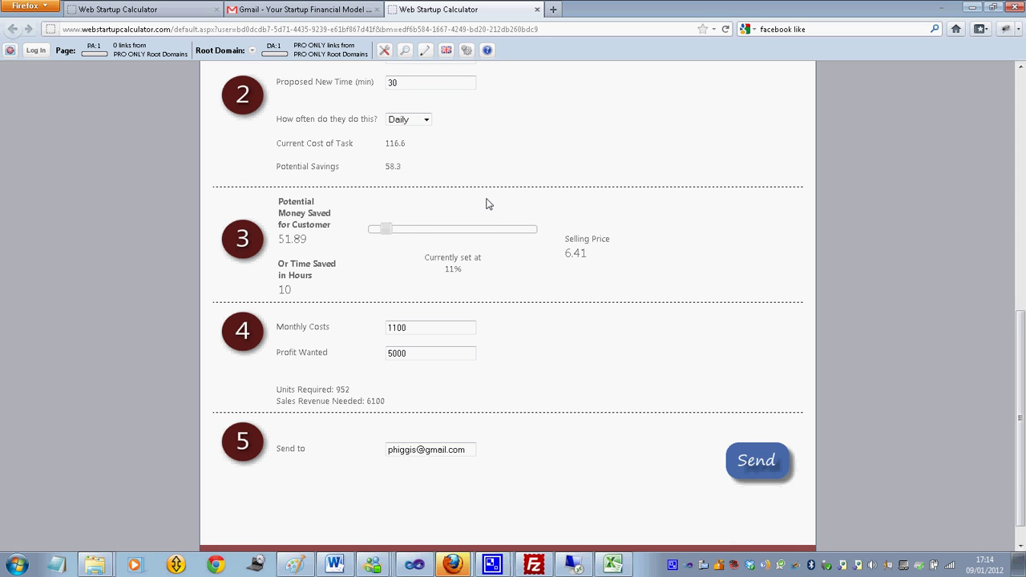
scroll(486, 204, up, 10)
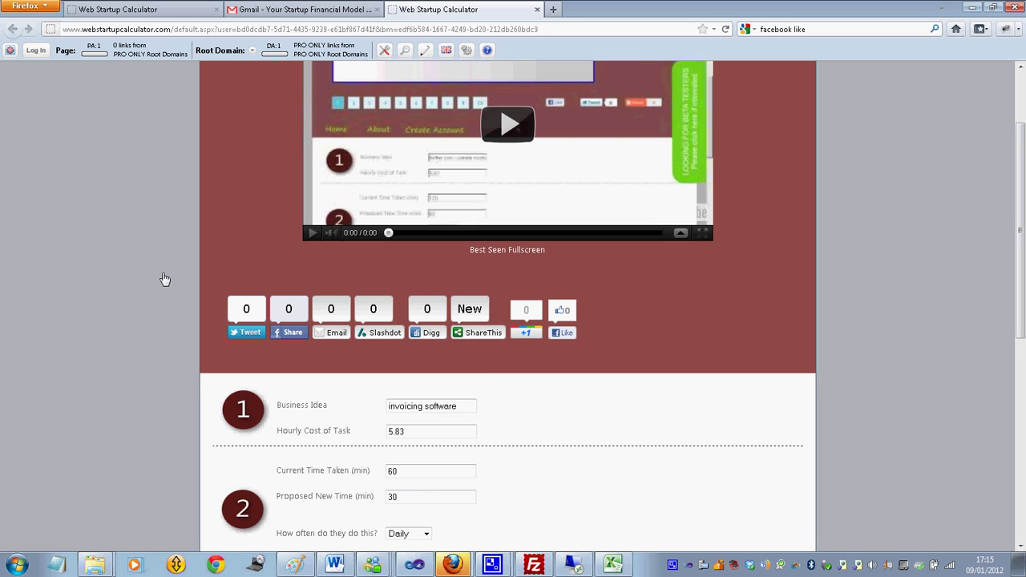
scroll(164, 279, up, 3)
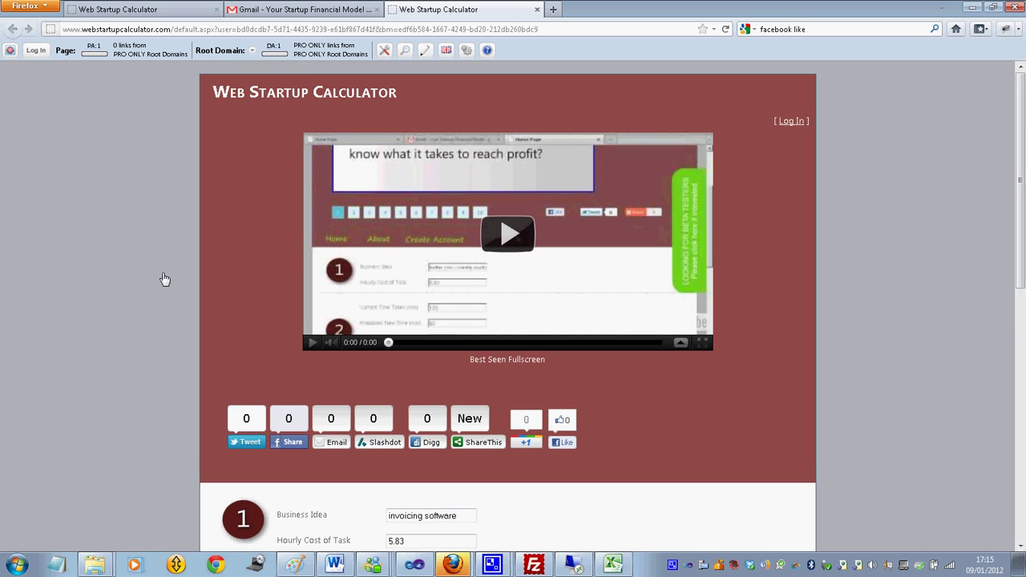
scroll(164, 279, down, 5)
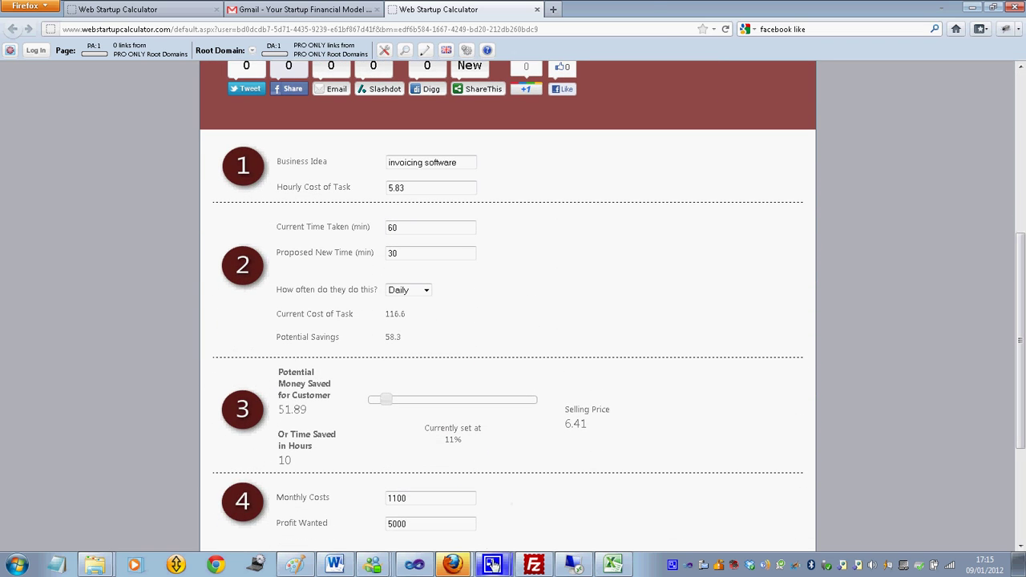
mouse_move(492, 564)
click(499, 513)
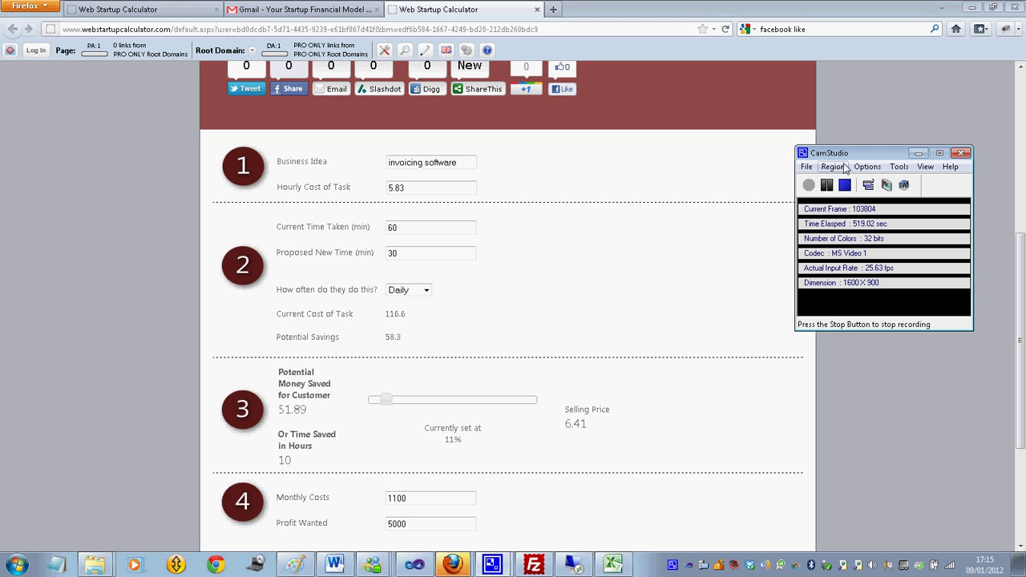